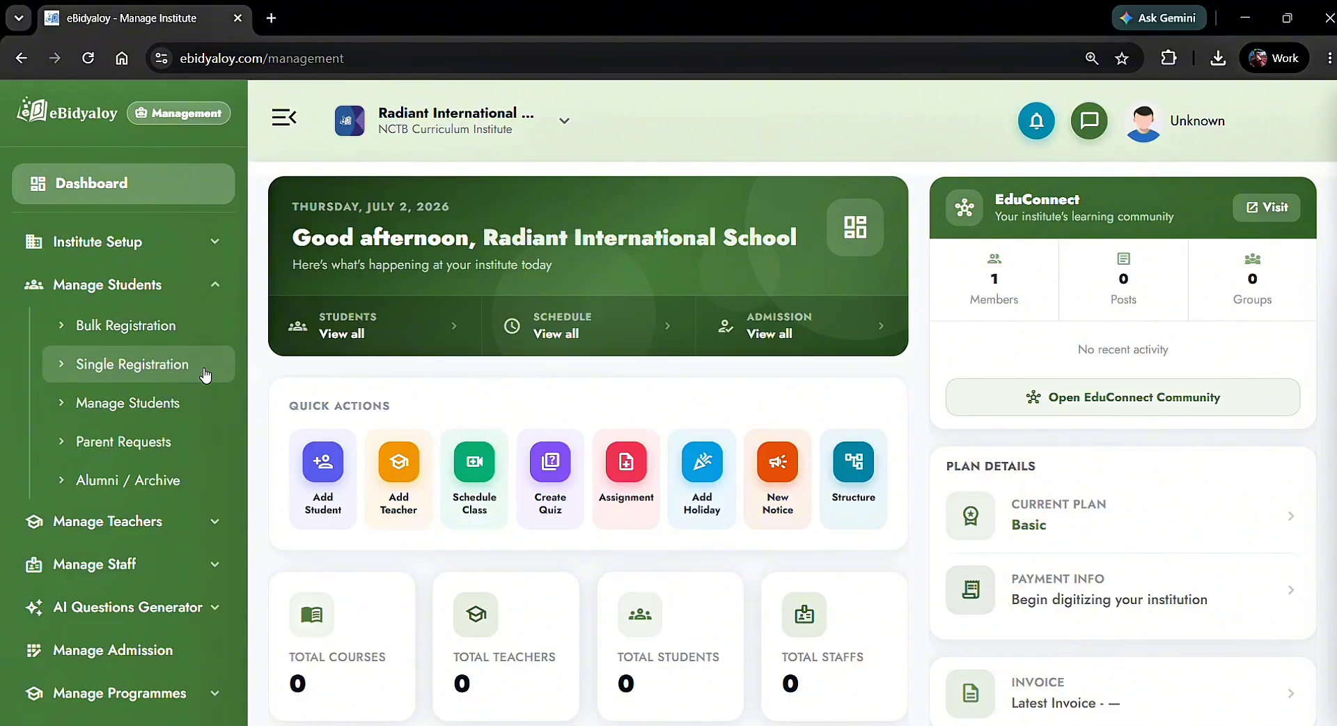
# Open the Single Registration form and enter the student's name
pyautogui.click(205, 374)
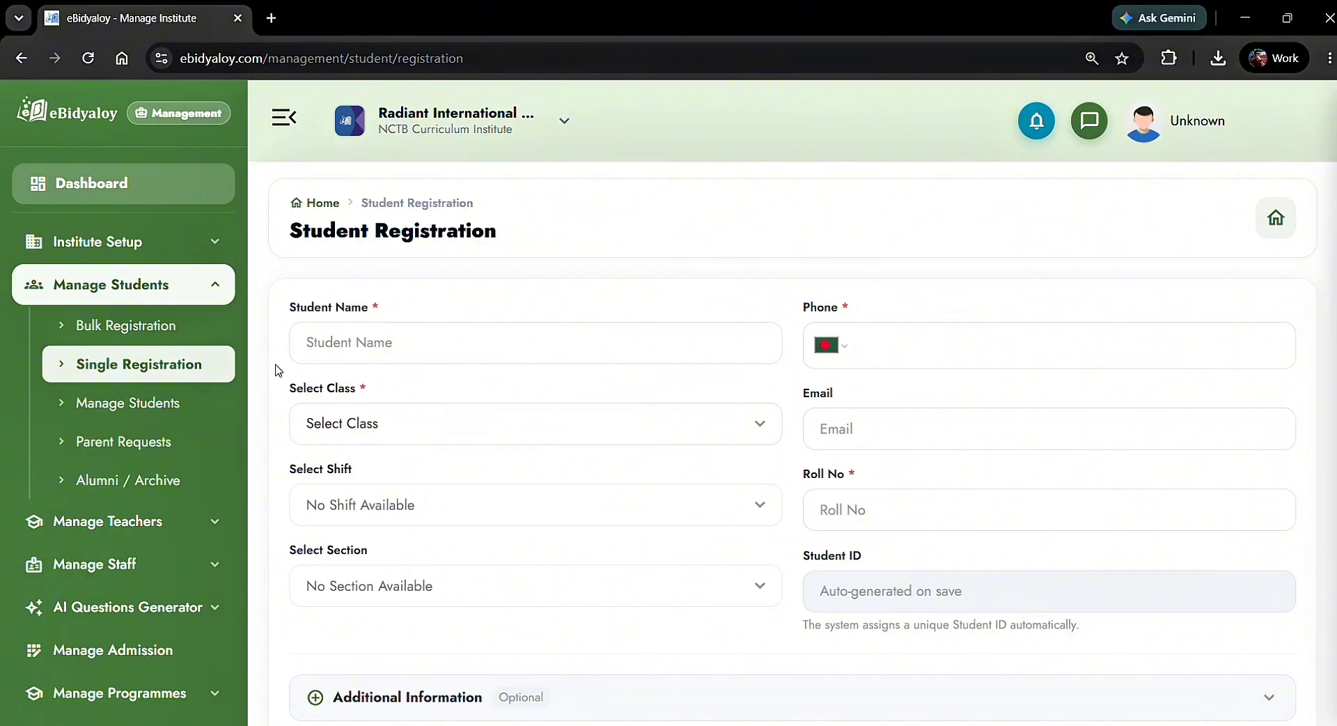
pyautogui.click(323, 346)
# Choose class X, group Commerce, Morning shift and section A for the student
pyautogui.click(546, 425)
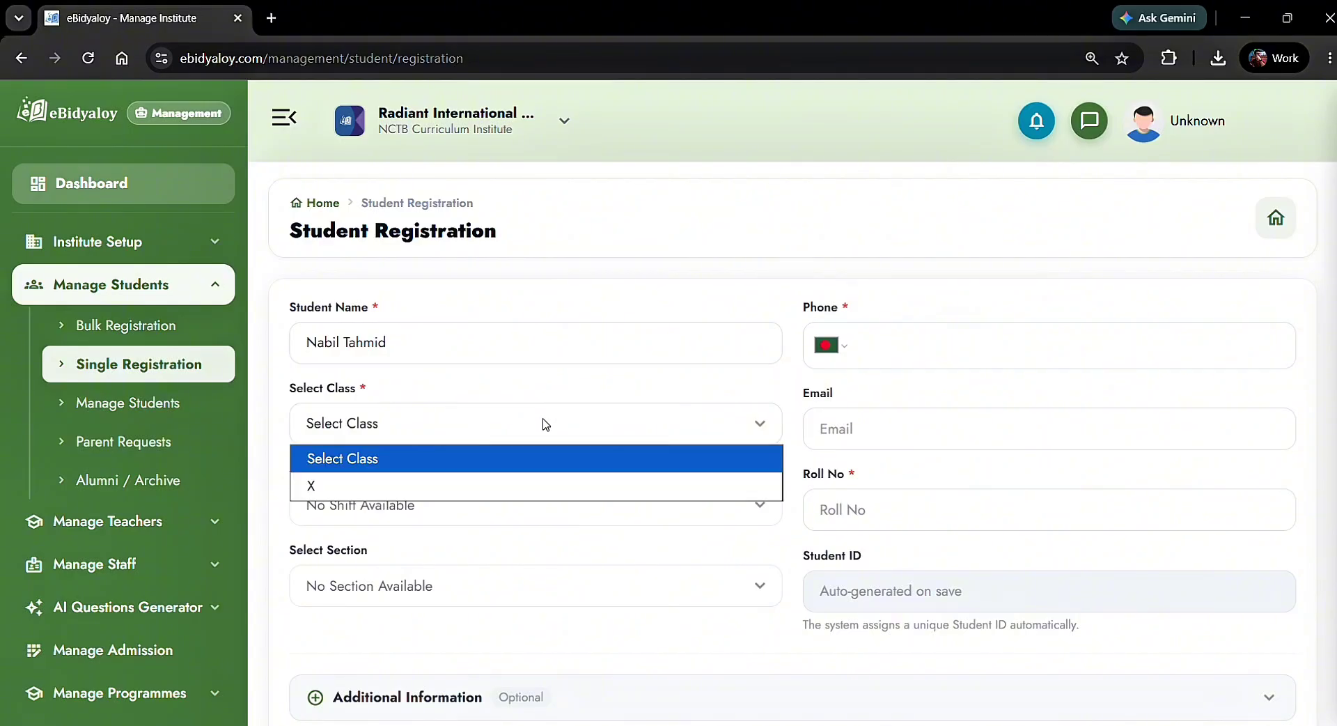
pyautogui.click(542, 486)
pyautogui.click(519, 513)
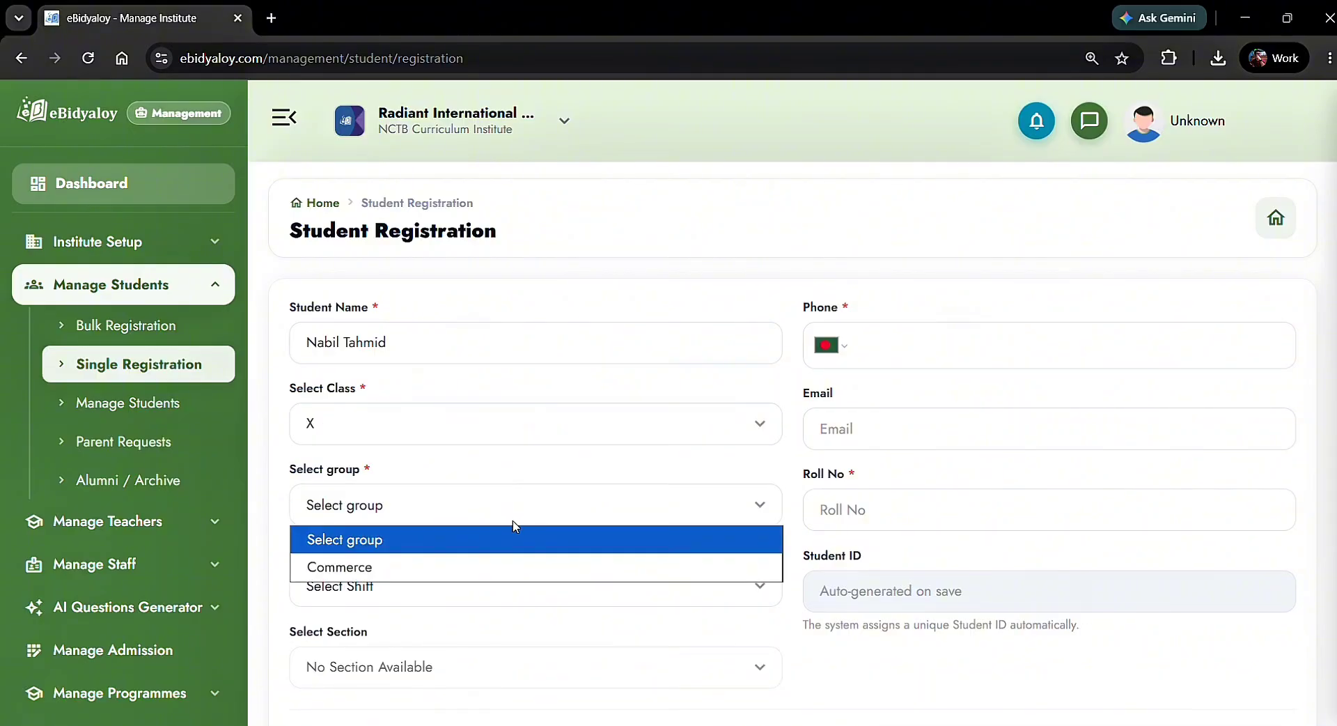
pyautogui.click(508, 566)
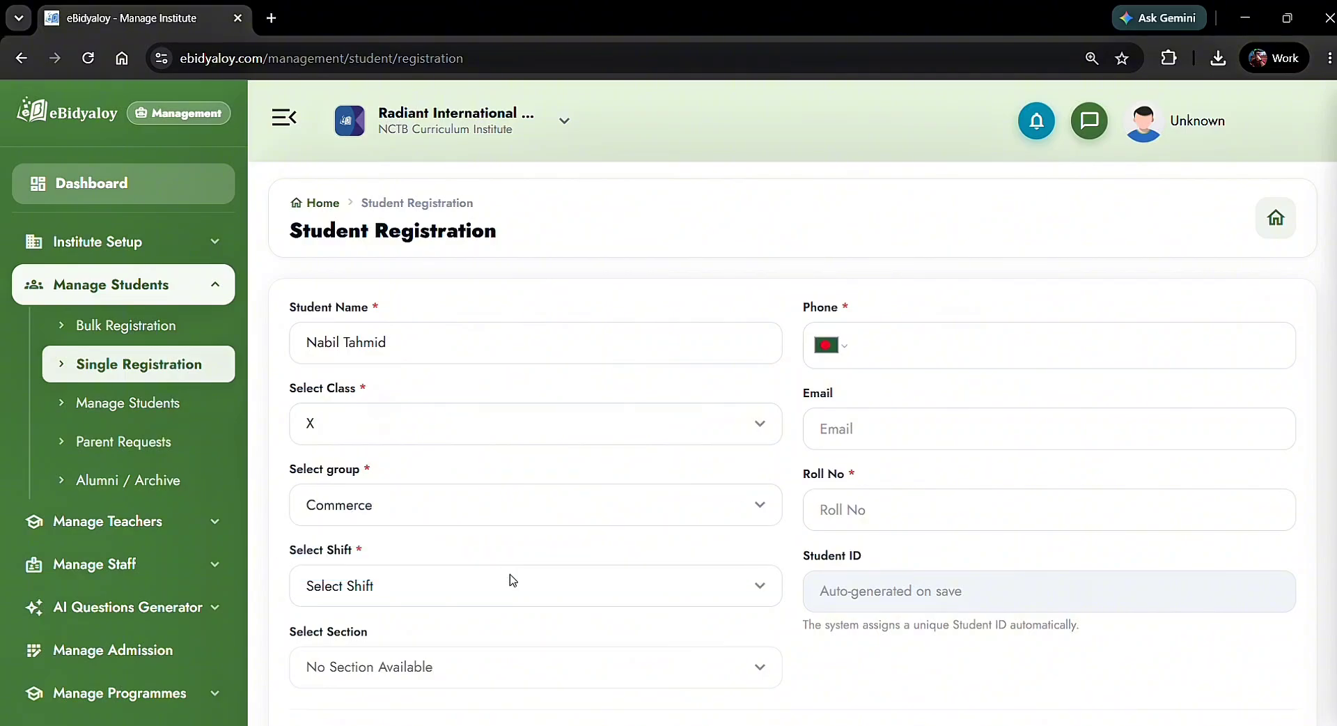
pyautogui.click(531, 585)
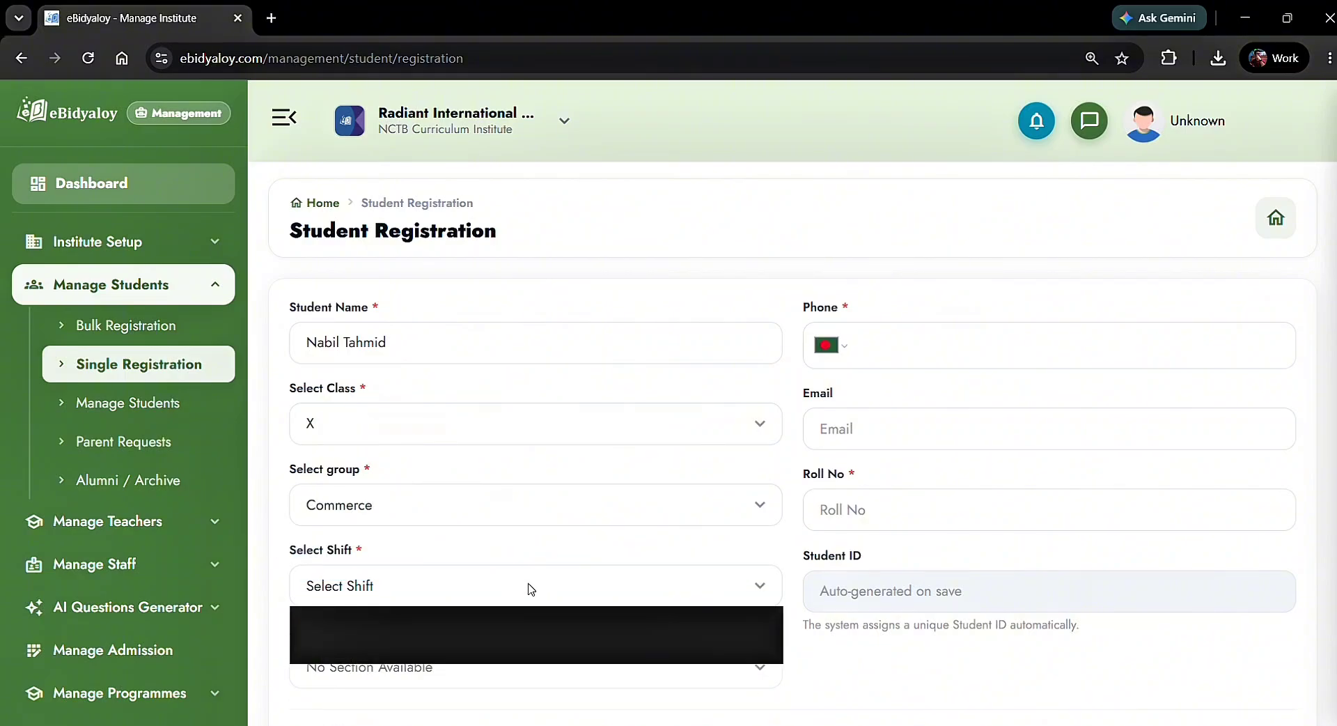
pyautogui.click(512, 646)
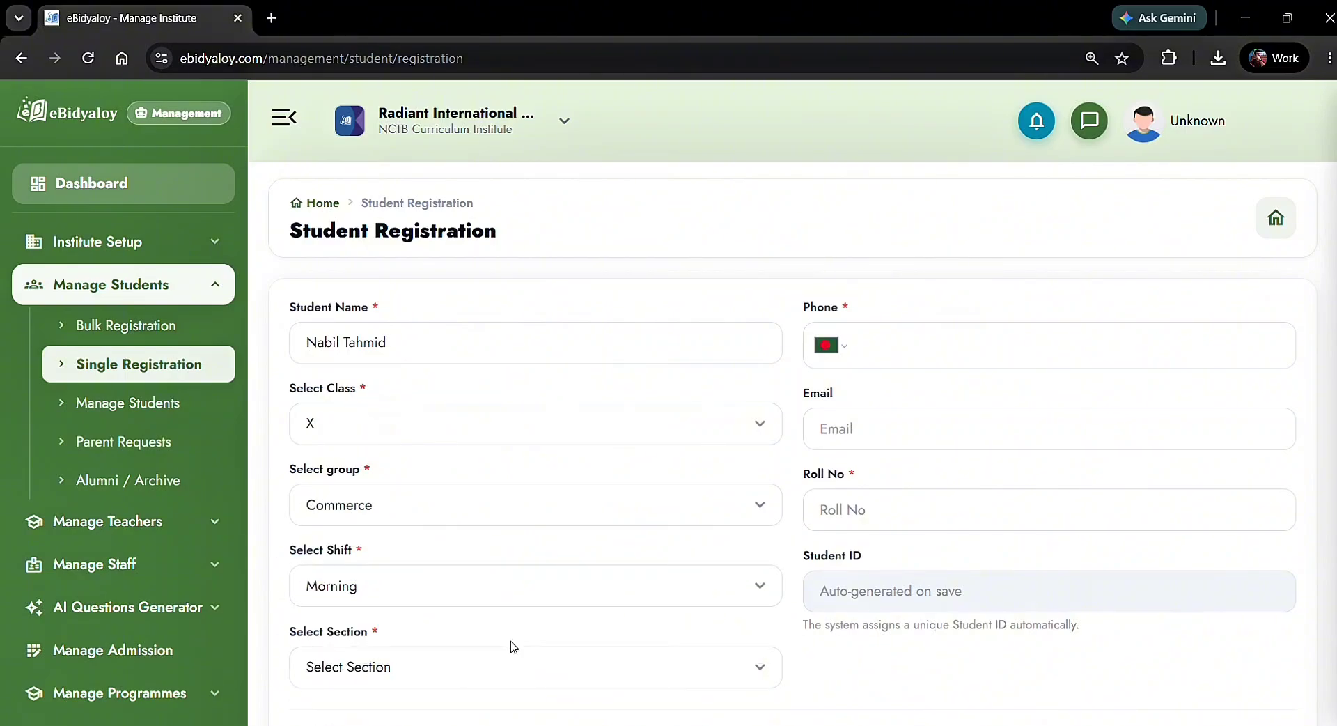
pyautogui.click(527, 669)
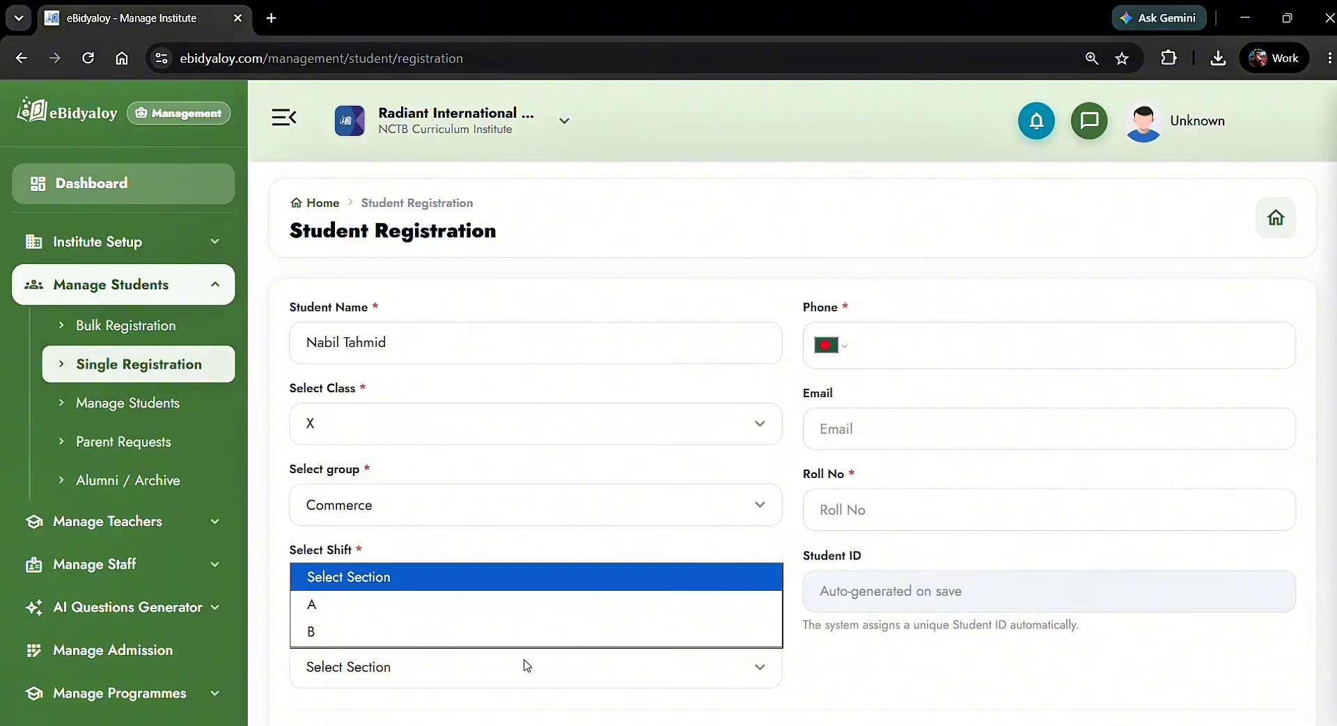
pyautogui.click(502, 611)
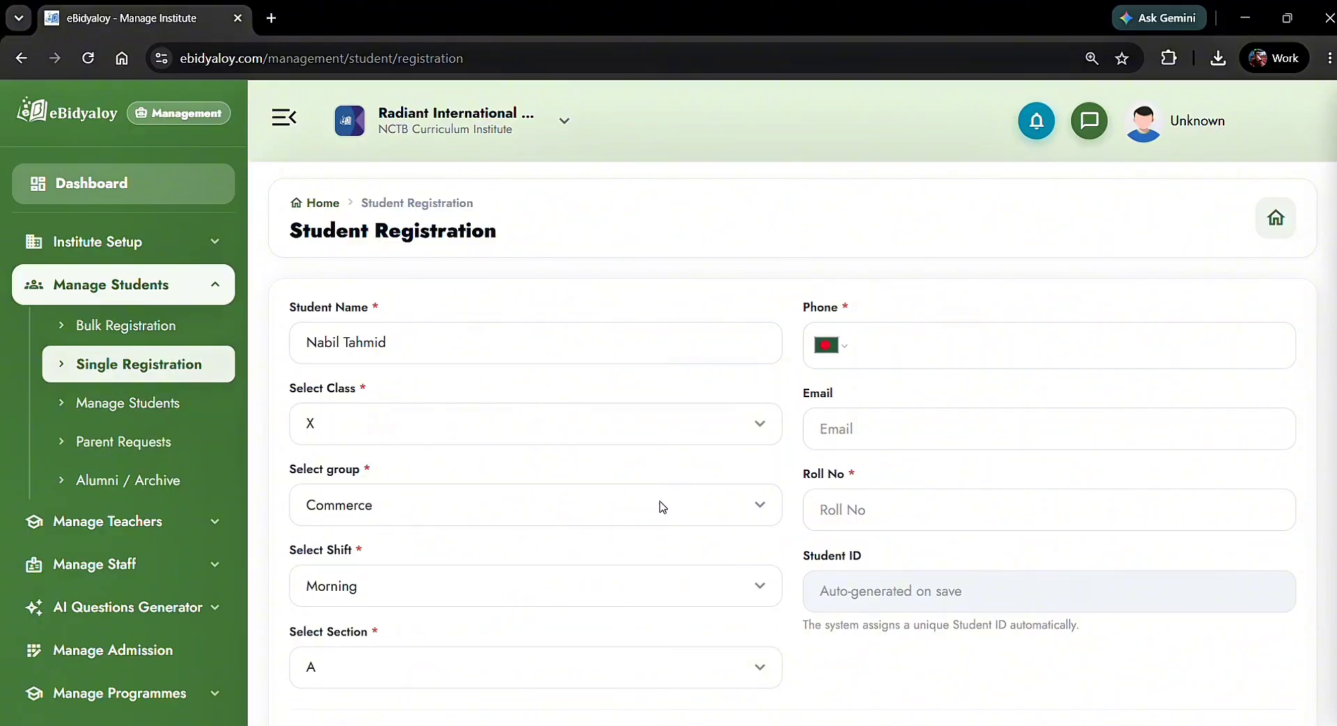
pyautogui.click(891, 352)
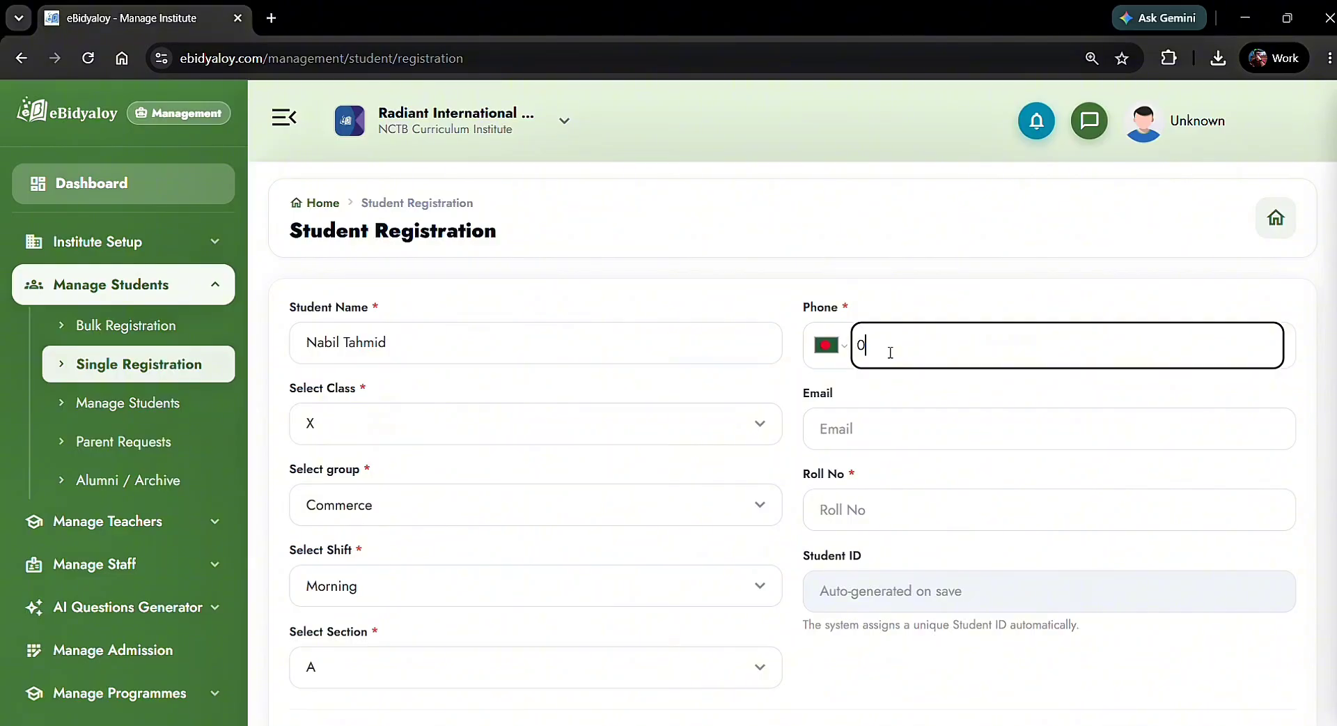
# Enter the student's phone number and roll number 25
pyautogui.click(918, 398)
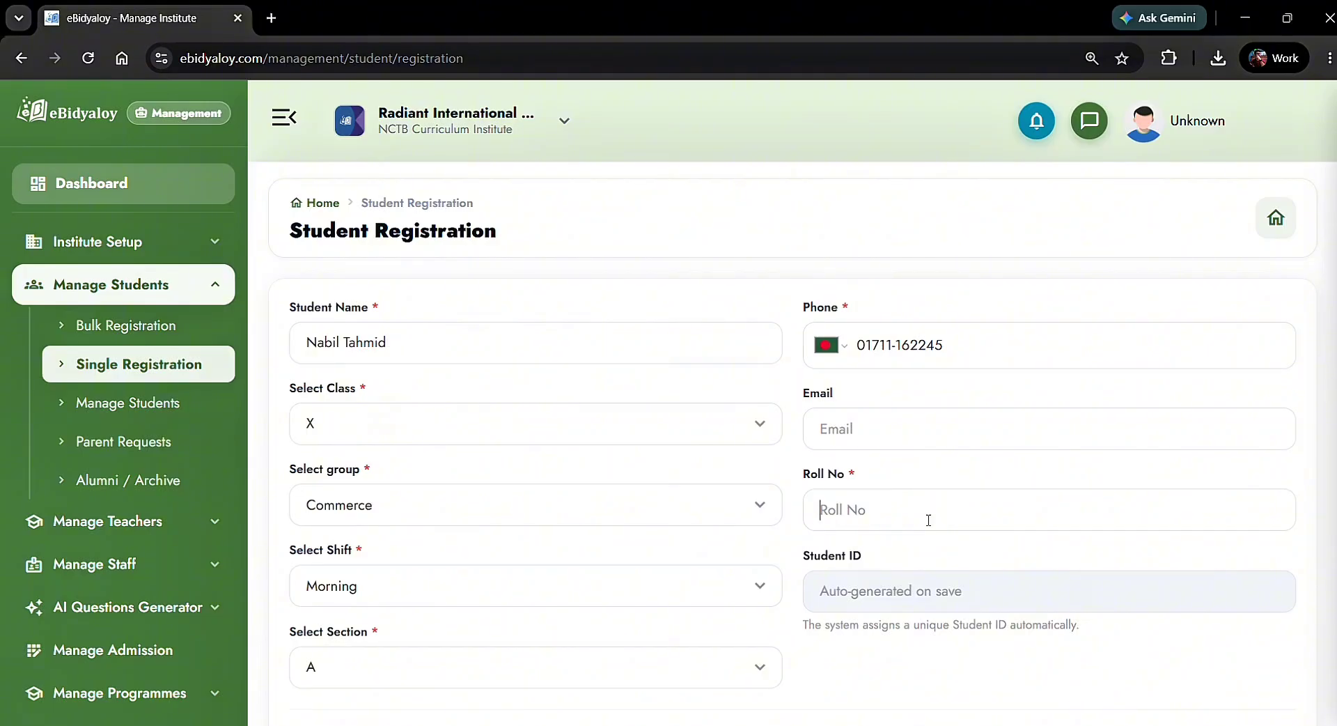
pyautogui.write('25')
pyautogui.scroll(-1, 926, 466)
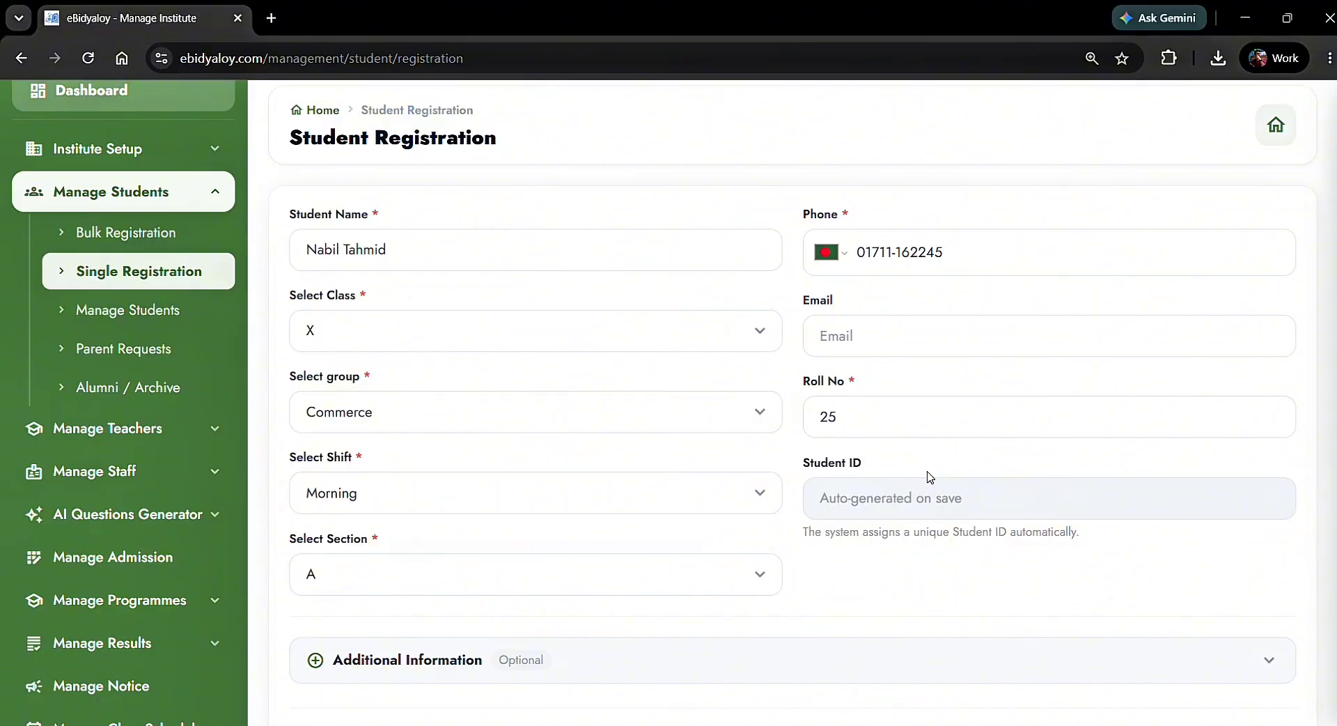
# Expand Additional Information, leave the optional details blank, and submit with Enroll Now
pyautogui.scroll(-3, 930, 477)
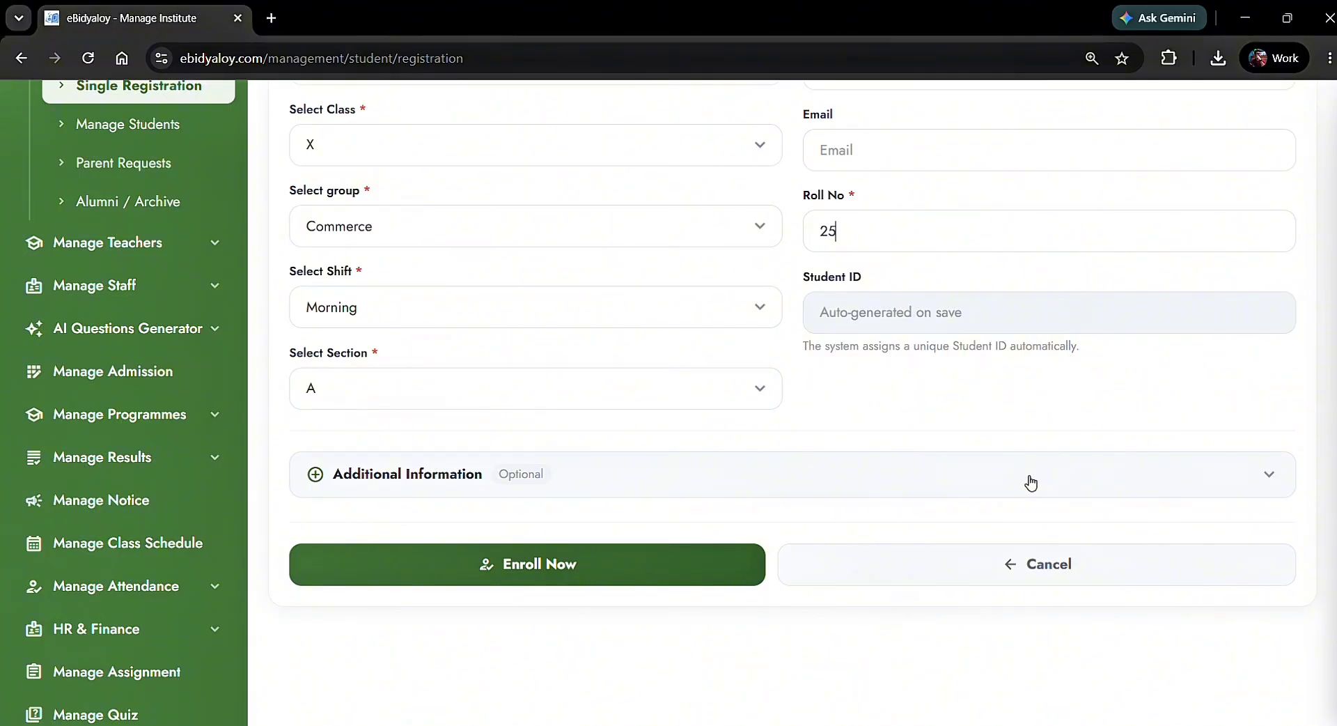
pyautogui.click(1031, 482)
pyautogui.scroll(-3, 1031, 482)
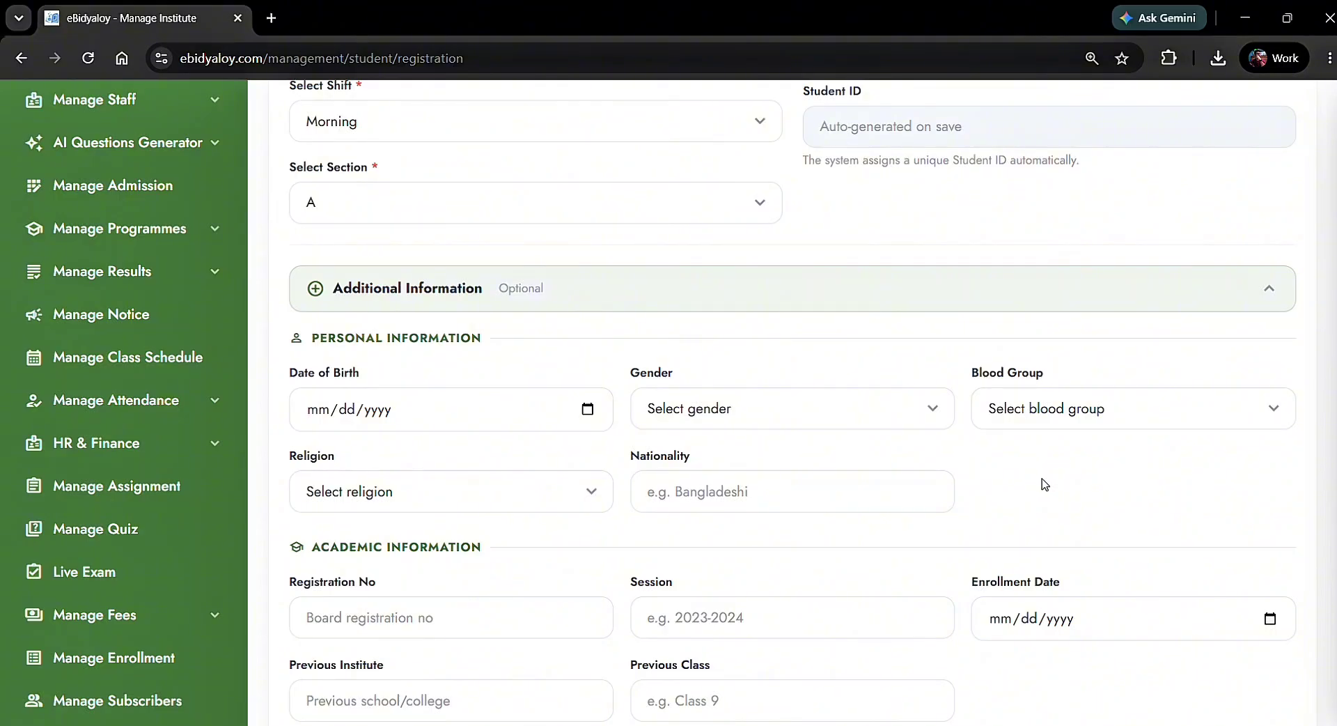
pyautogui.scroll(-4, 1045, 485)
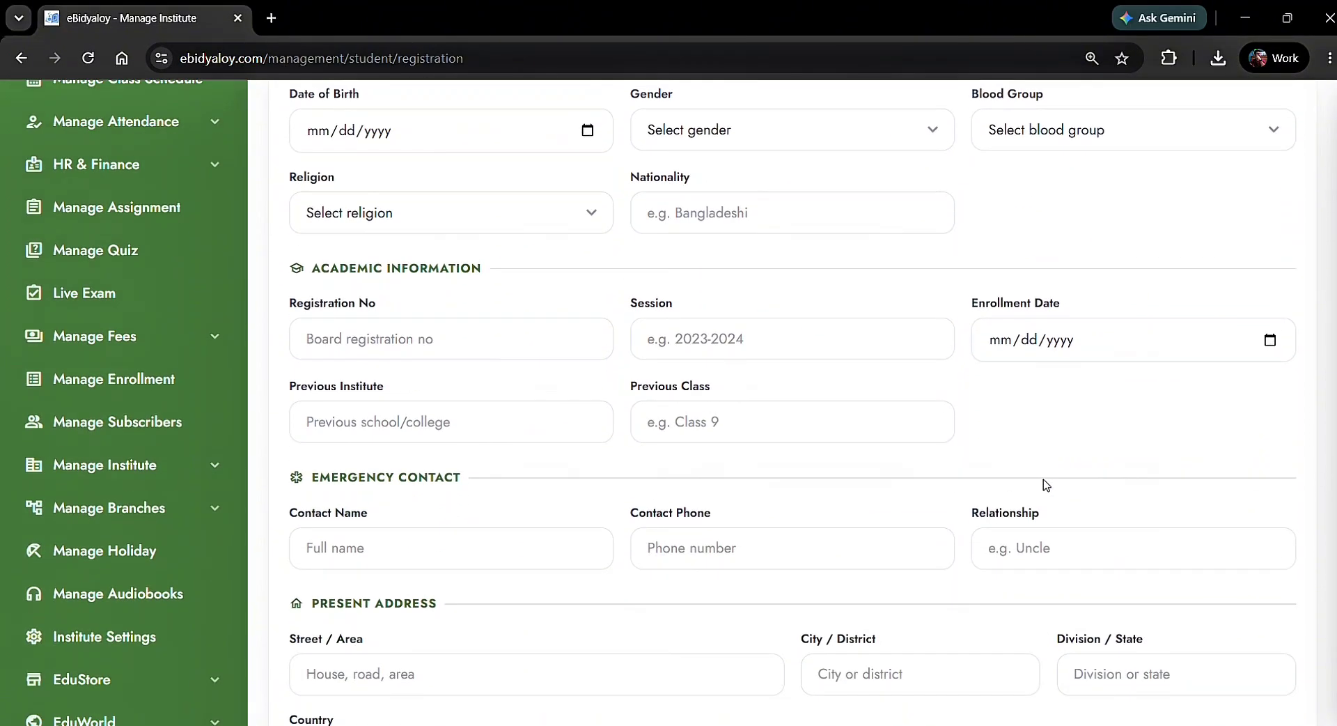
pyautogui.scroll(-3, 1046, 484)
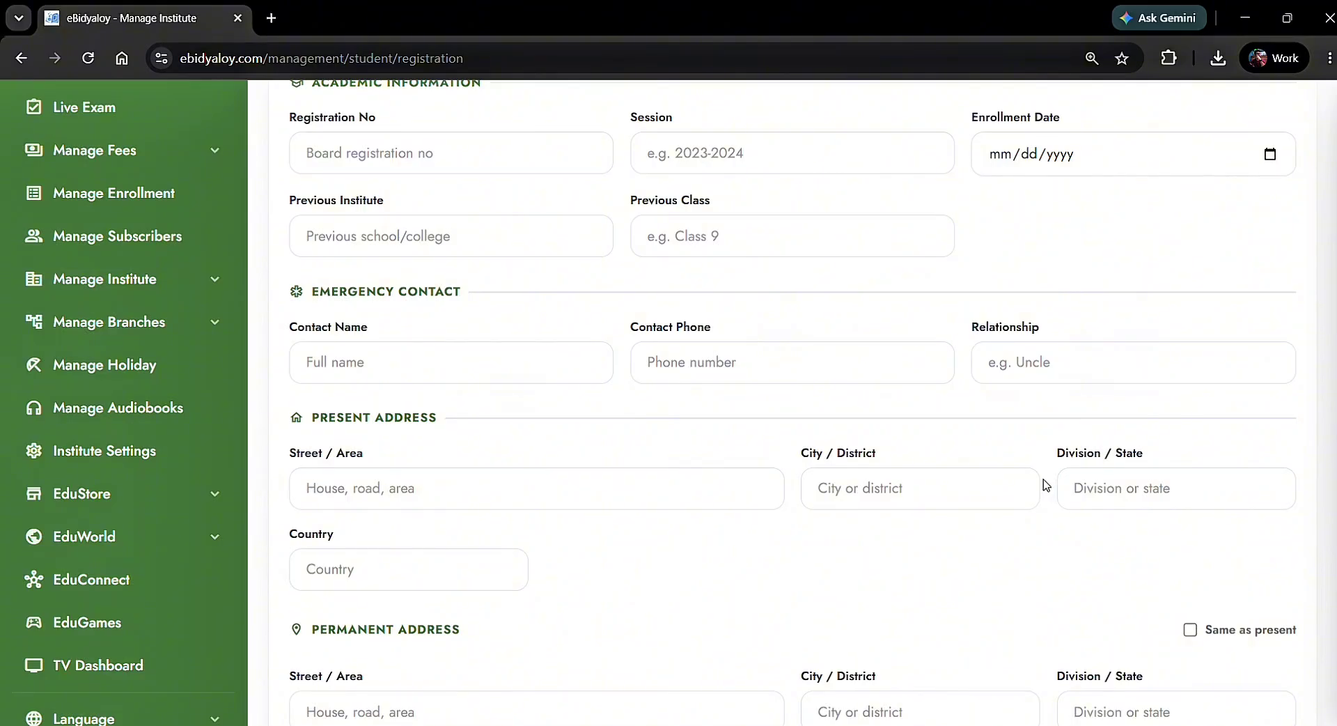
pyautogui.scroll(-3, 1045, 484)
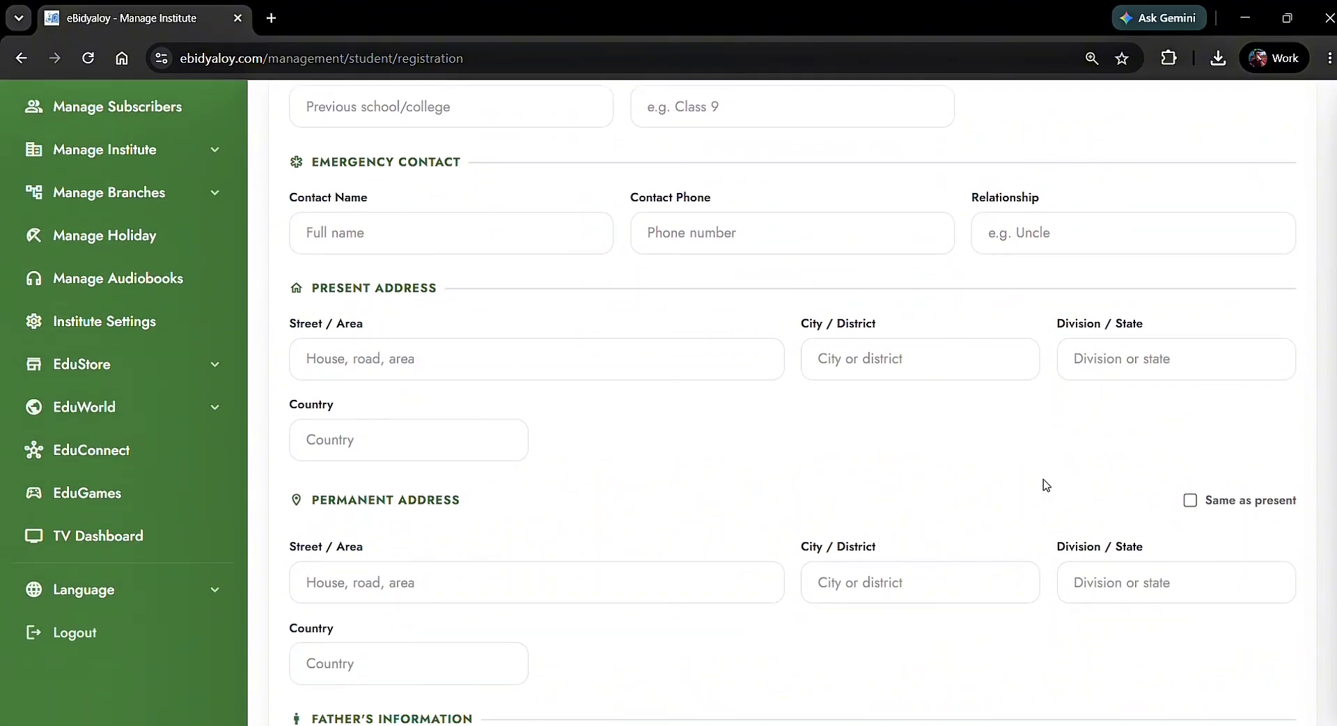
pyautogui.scroll(-6, 1046, 484)
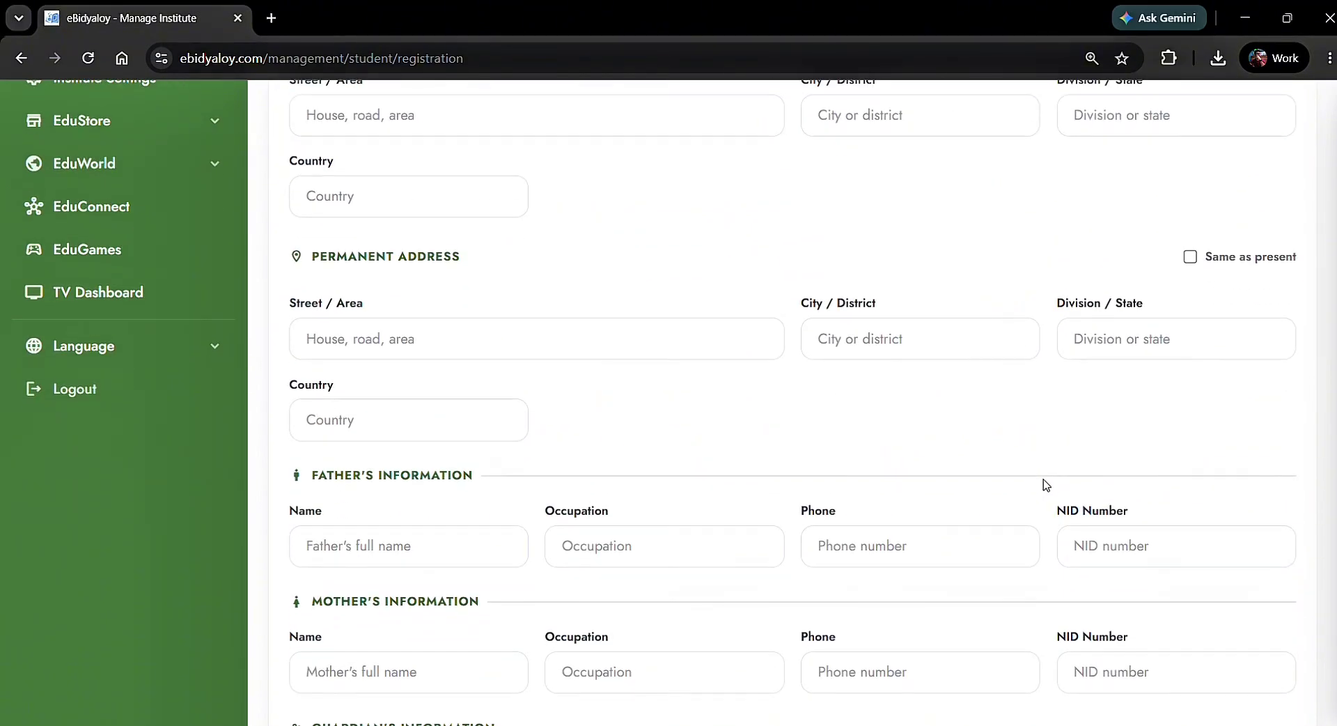
pyautogui.scroll(-7, 1046, 484)
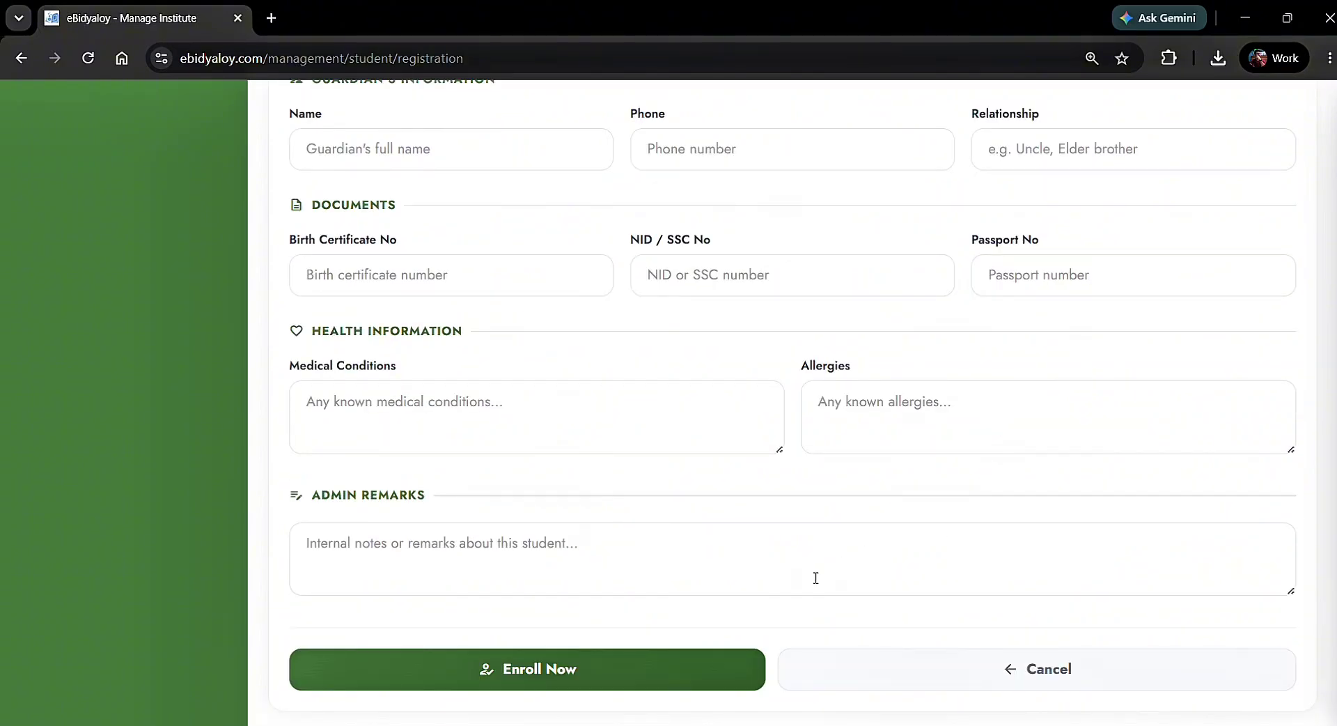
pyautogui.click(615, 670)
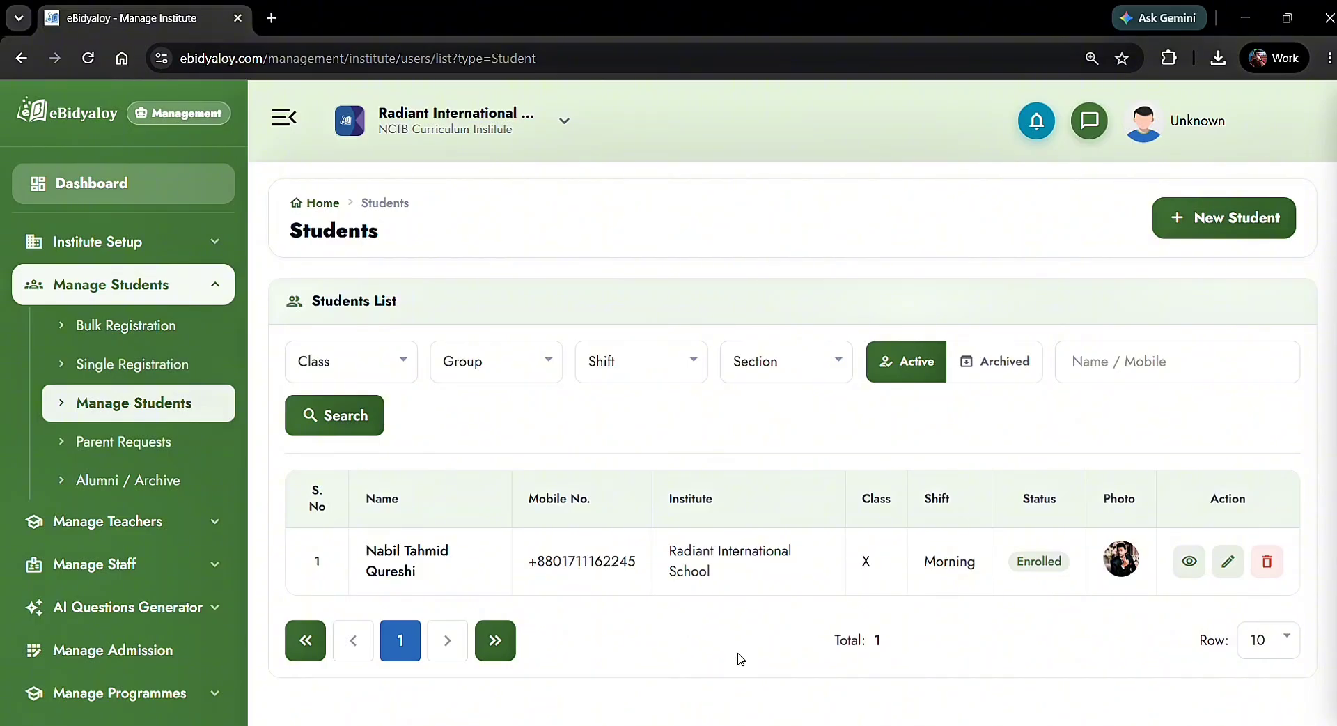
# Check the new student in the Students list, then go to Student Bulk Registration
pyautogui.click(172, 409)
pyautogui.click(137, 332)
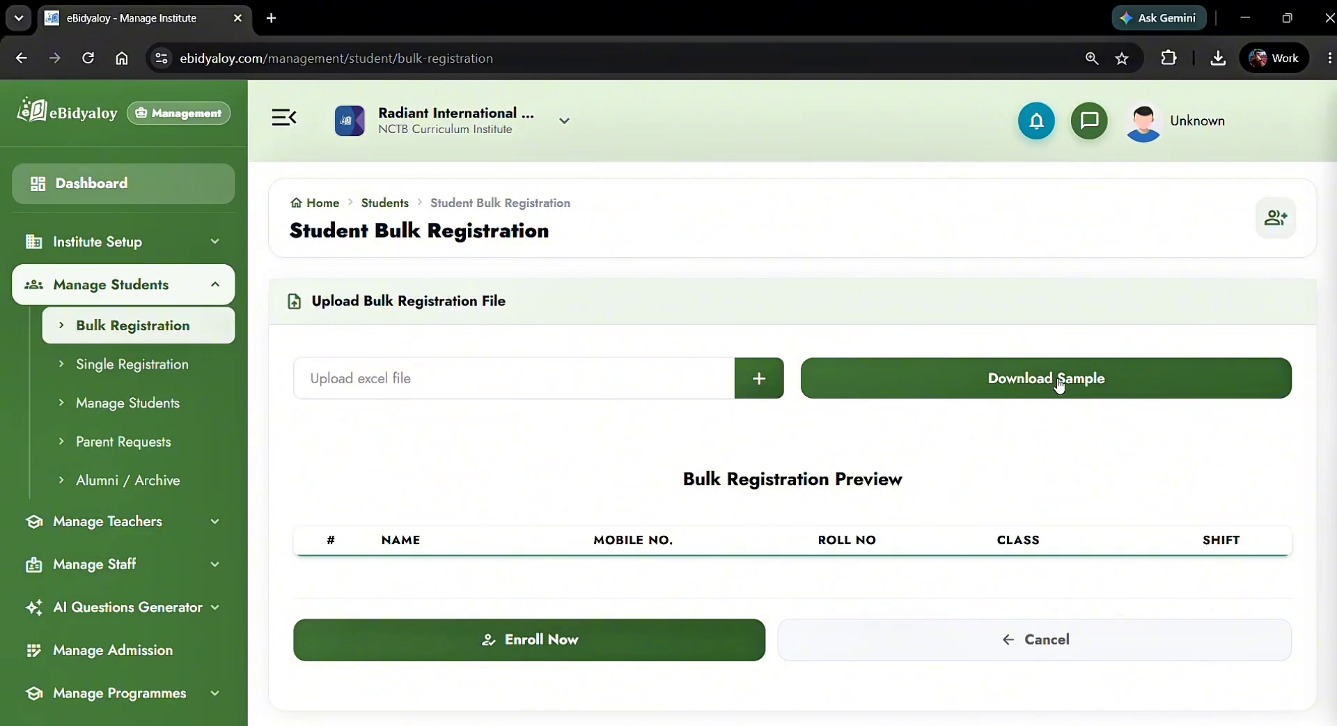
# Download student-sample-bulk-registration.xlsx and confirm it in Chrome's recent downloads
pyautogui.click(1059, 385)
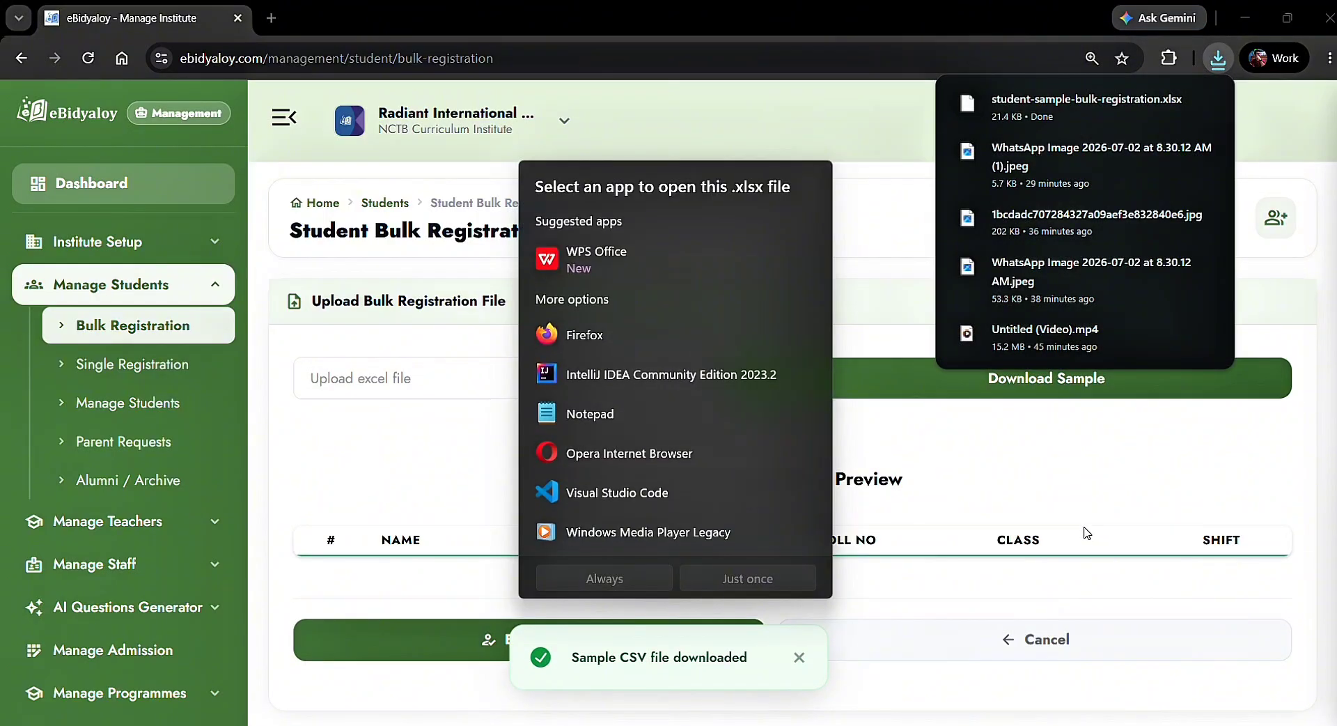
pyautogui.click(1087, 533)
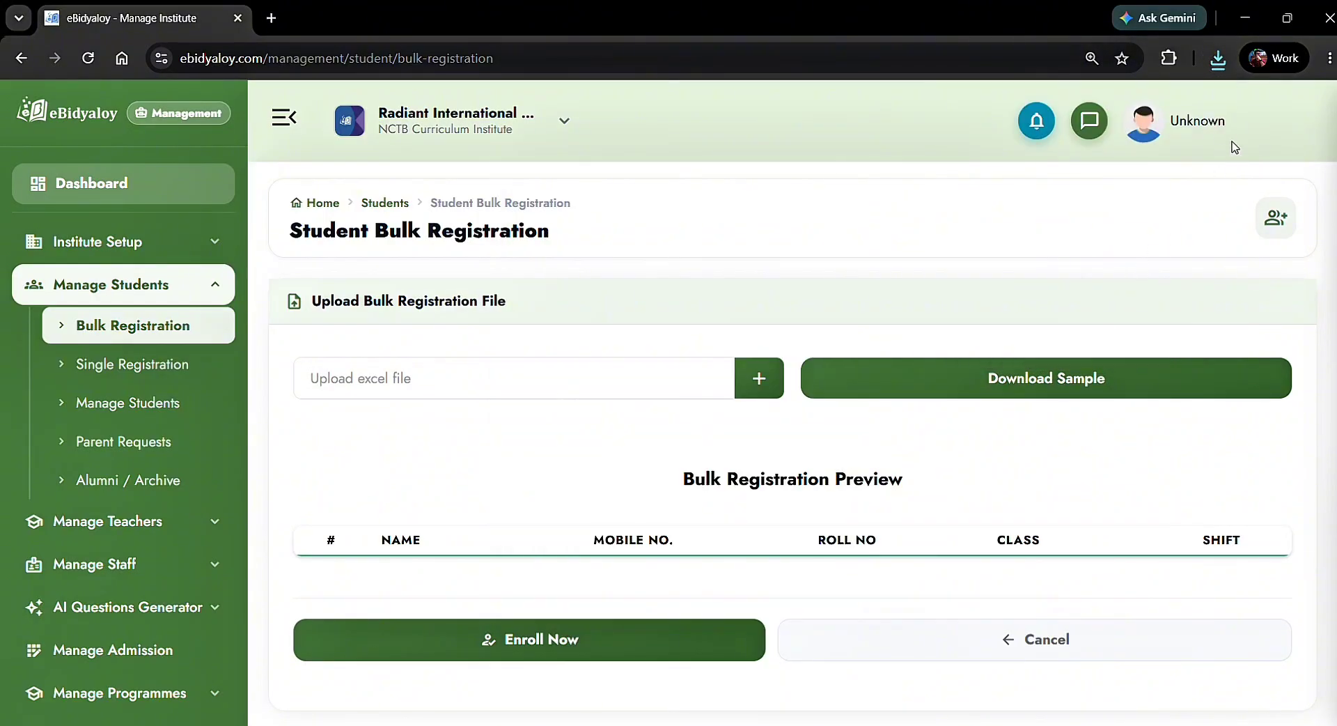
pyautogui.click(1218, 58)
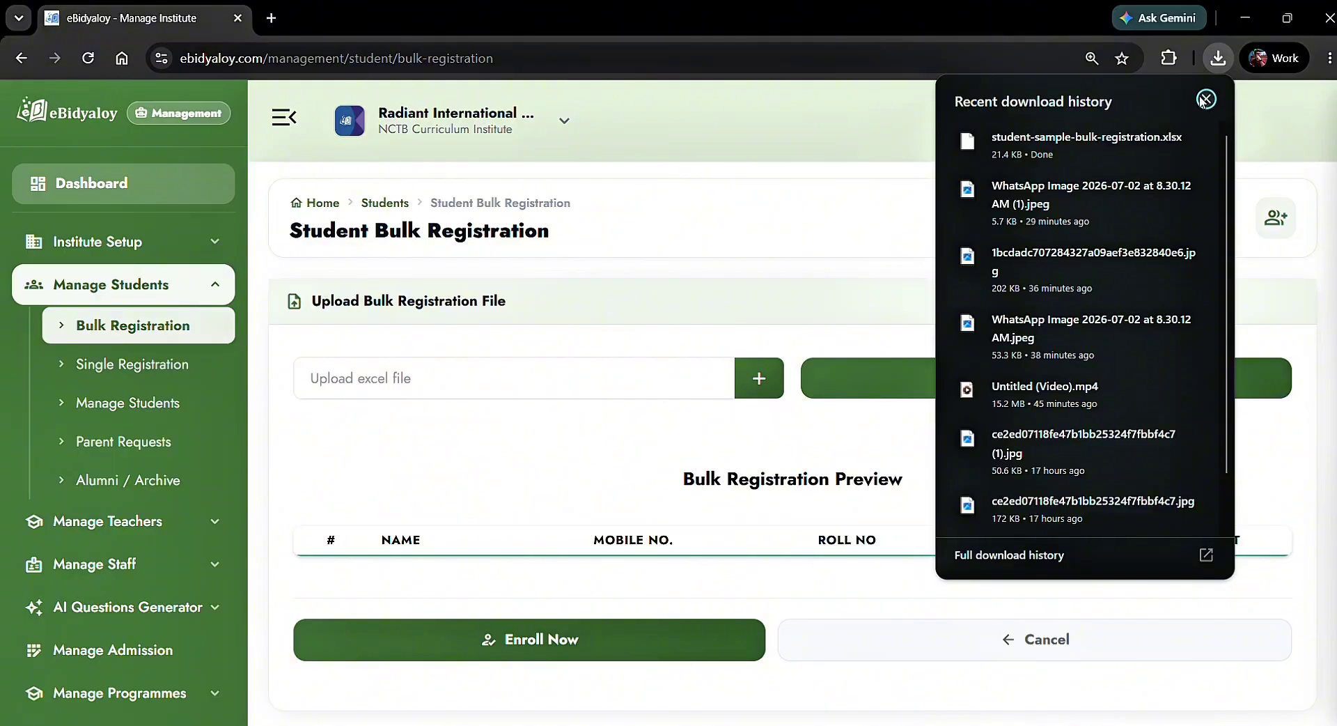
# Open the sample in Google Sheets and replace the first student's name in B2
pyautogui.moveTo(976, 156)
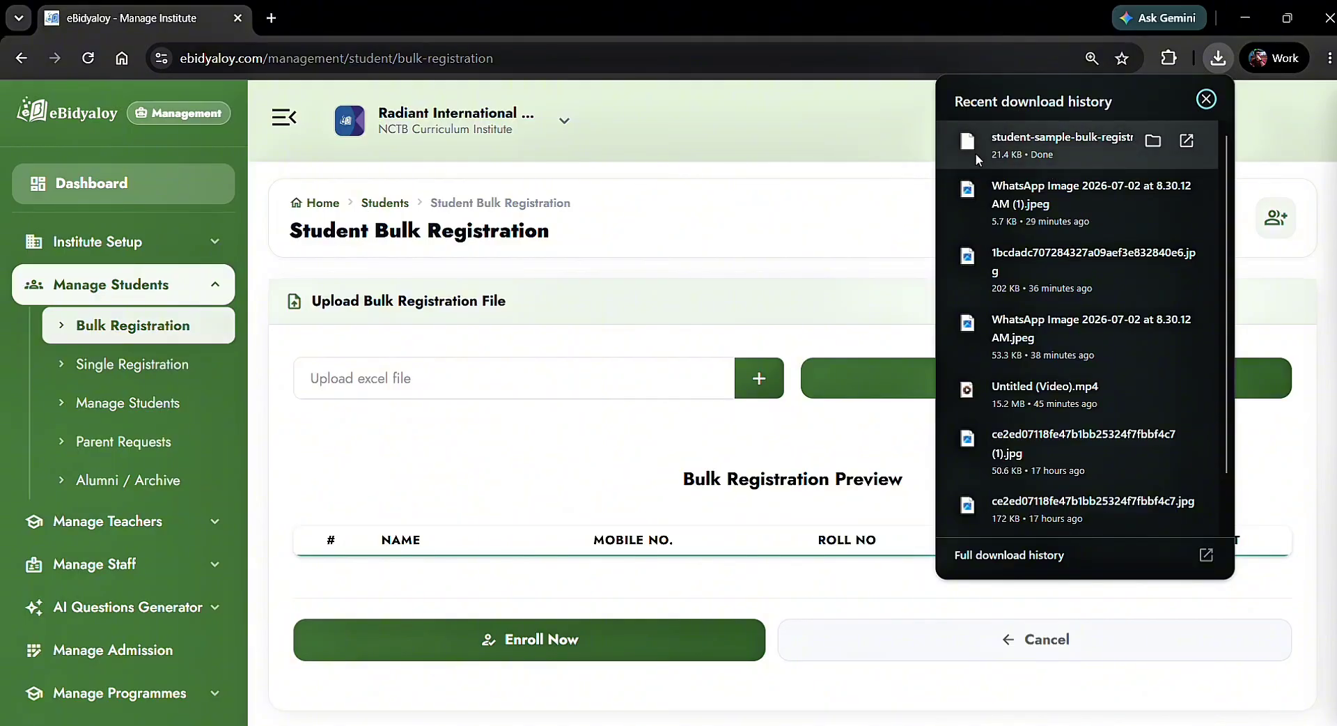
pyautogui.click(976, 156)
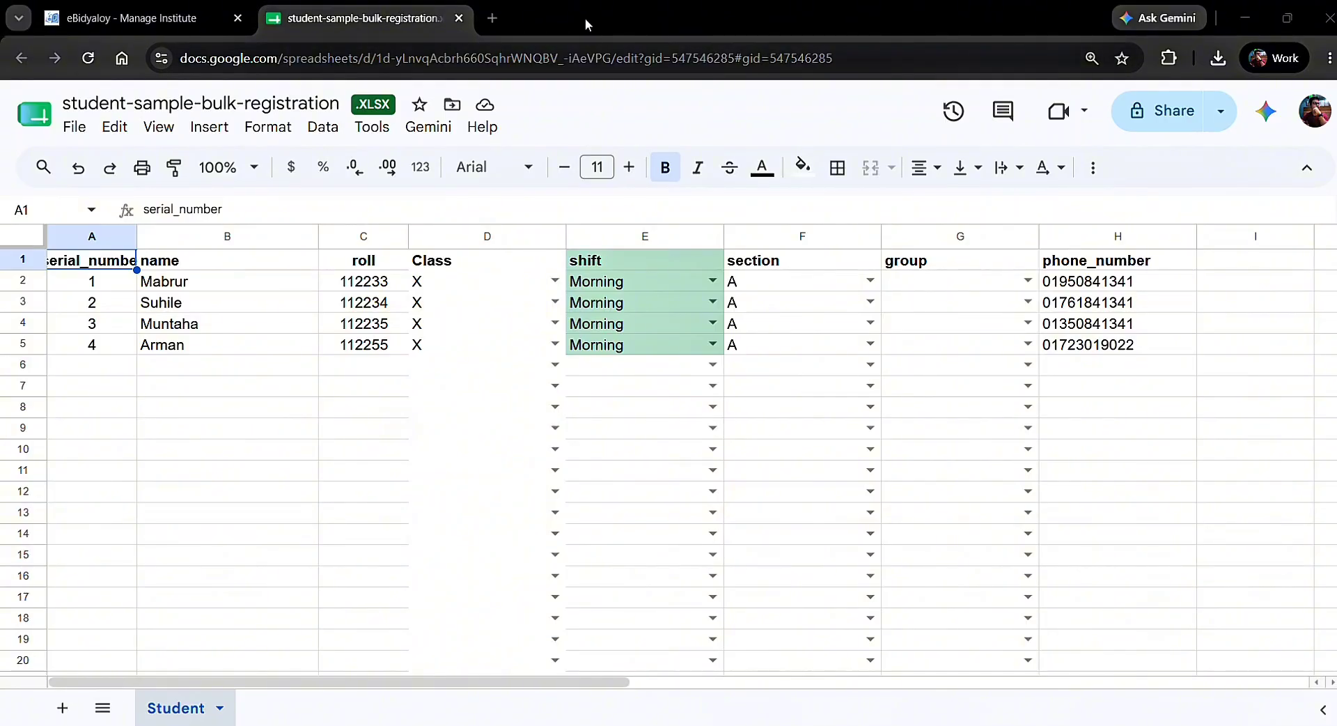
pyautogui.click(212, 285)
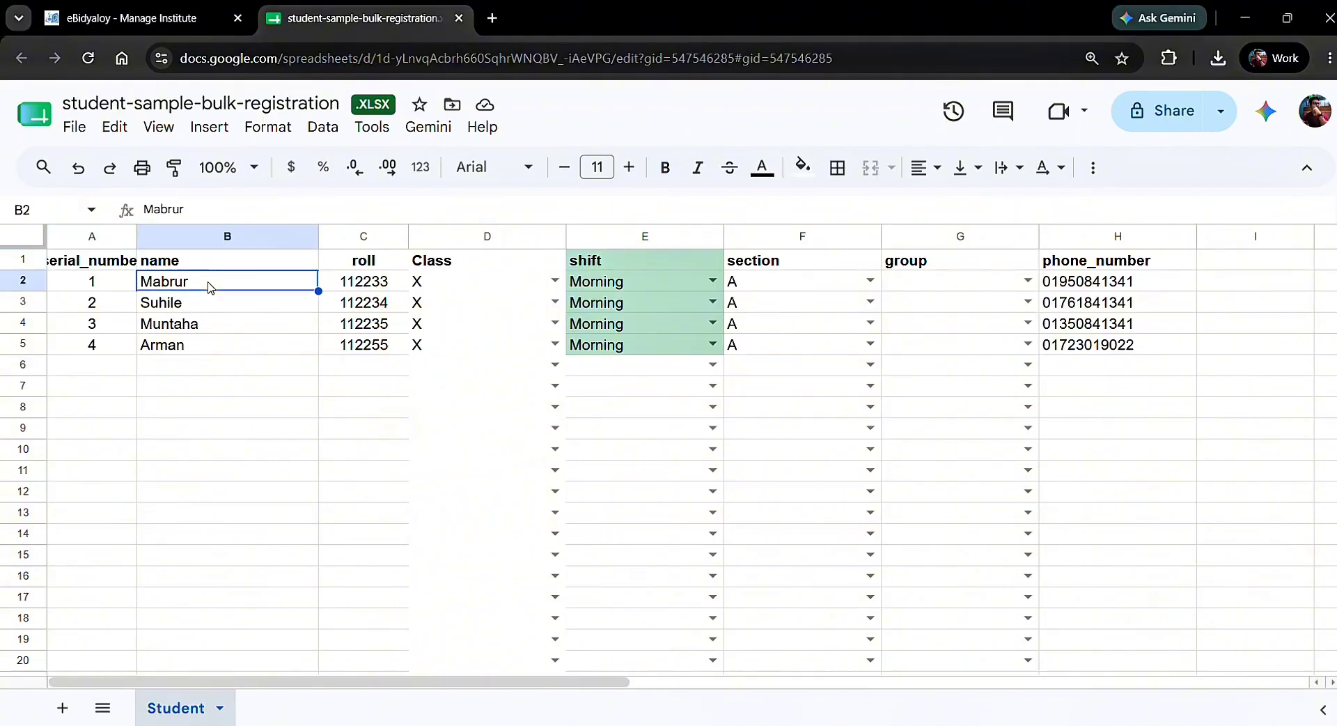
pyautogui.click(230, 300)
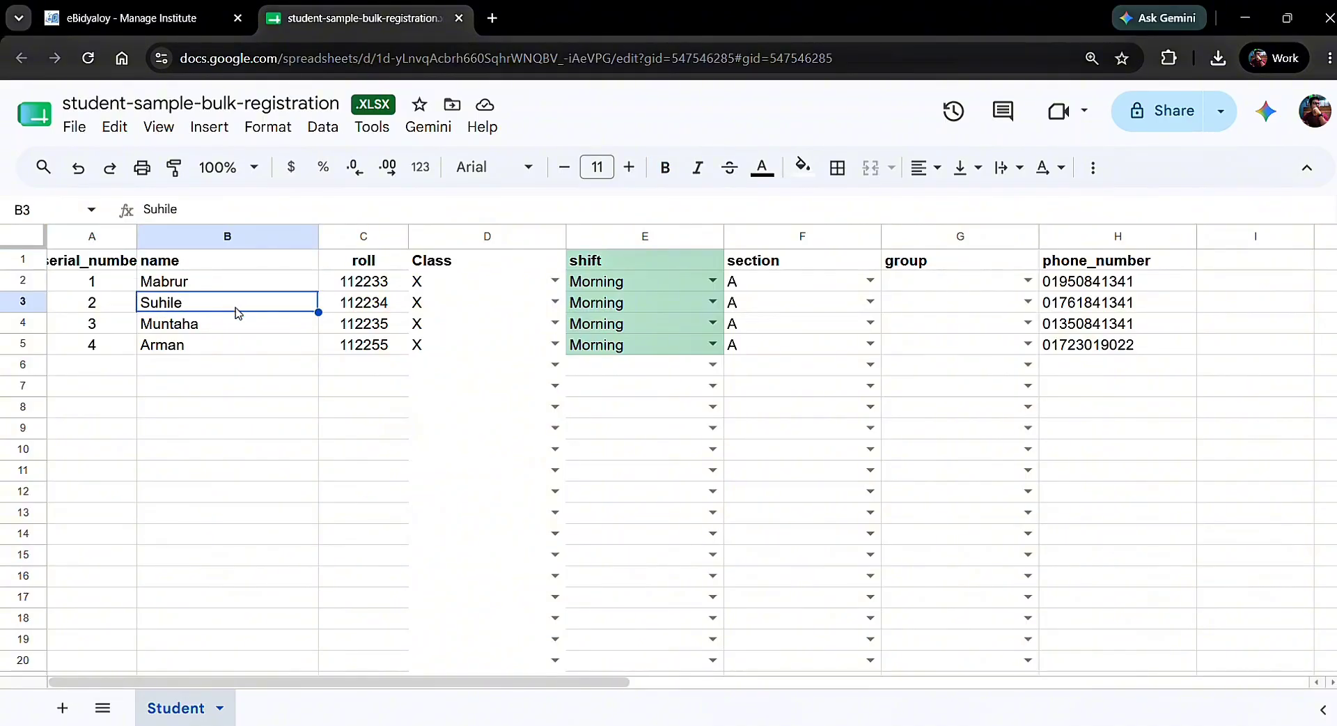
pyautogui.click(231, 330)
pyautogui.click(235, 281)
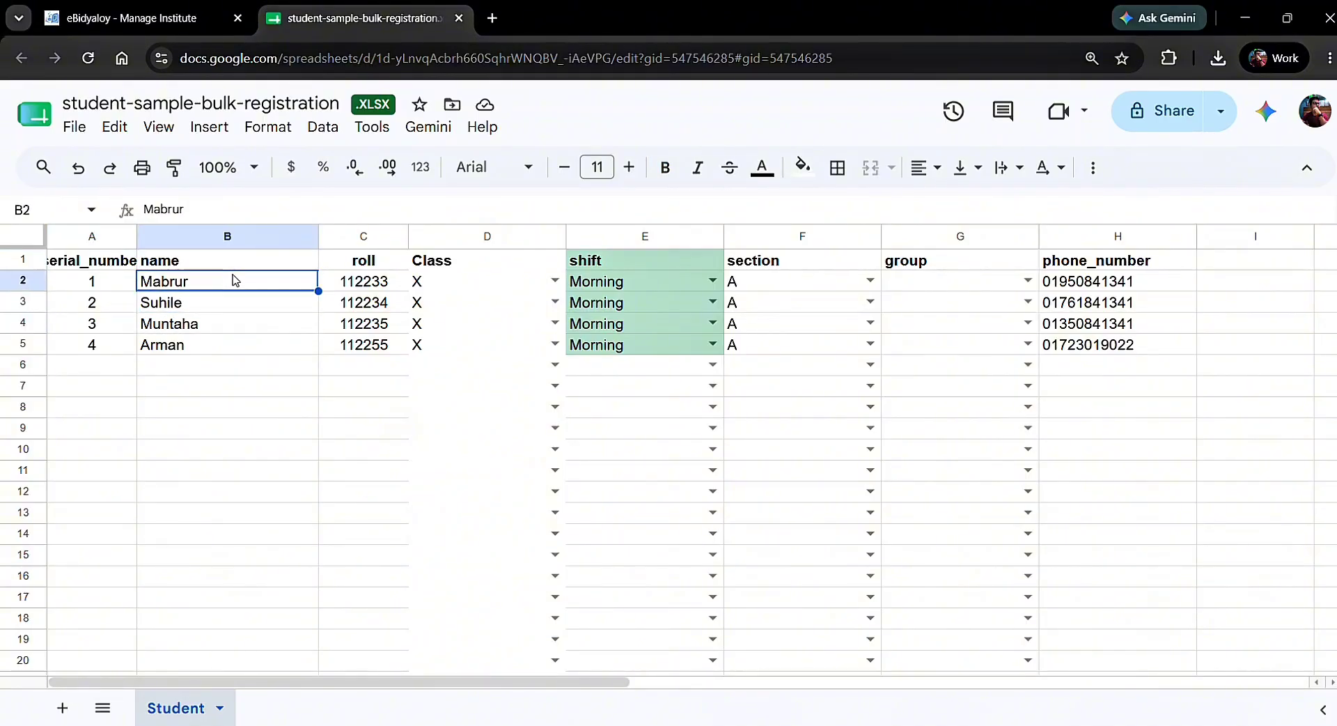
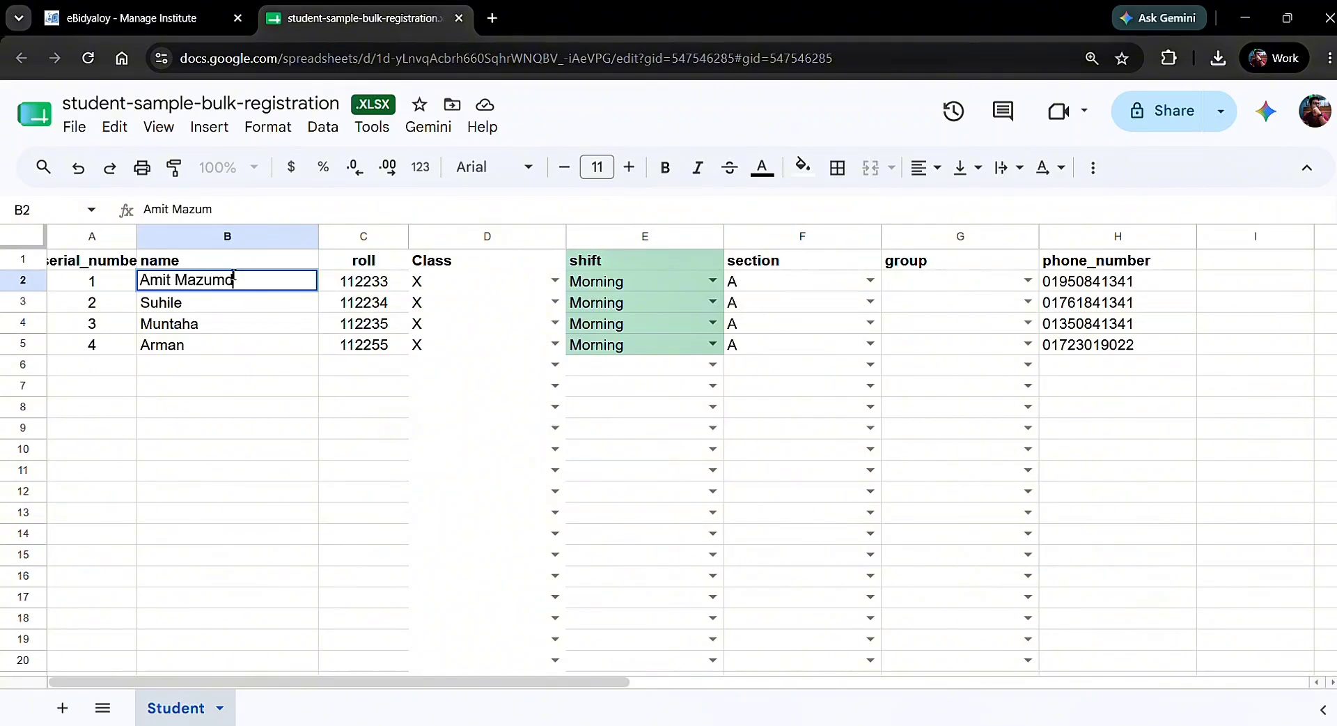
# Change the first student's roll to 26 and section to B
pyautogui.doubleClick(344, 281)
pyautogui.doubleClick(344, 280)
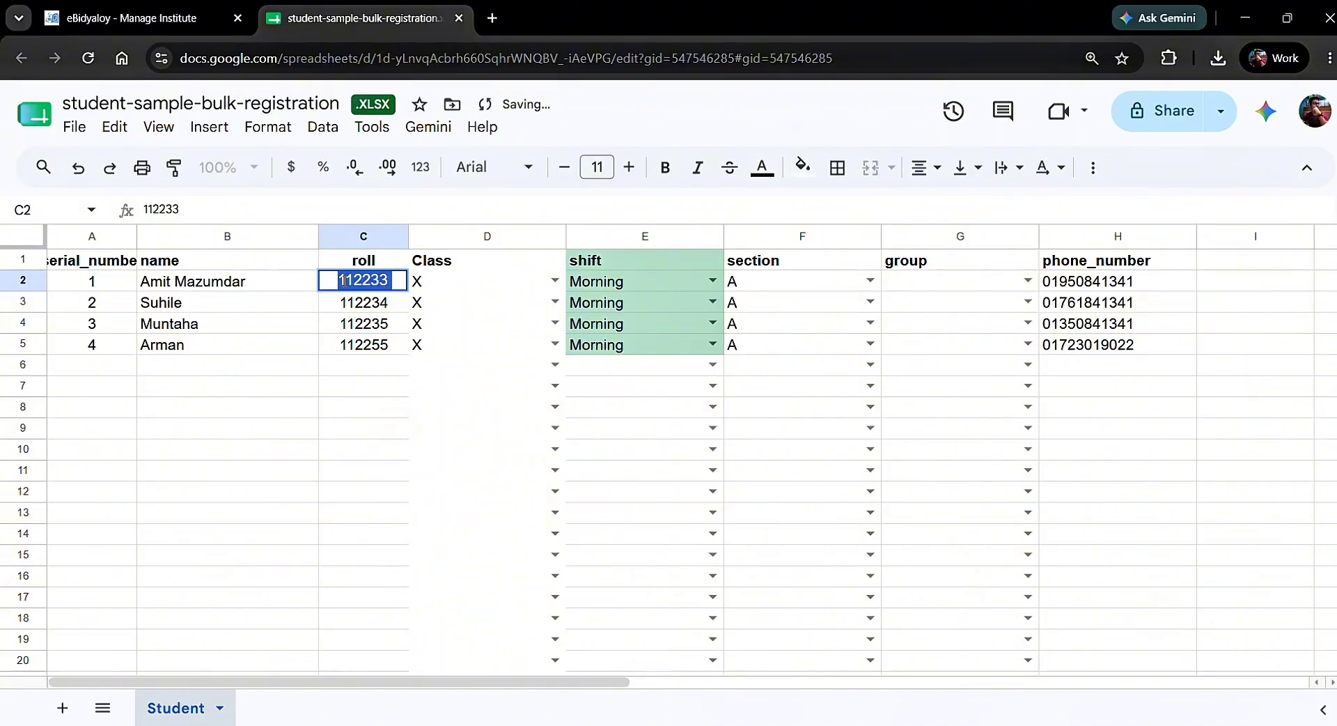
pyautogui.write('26')
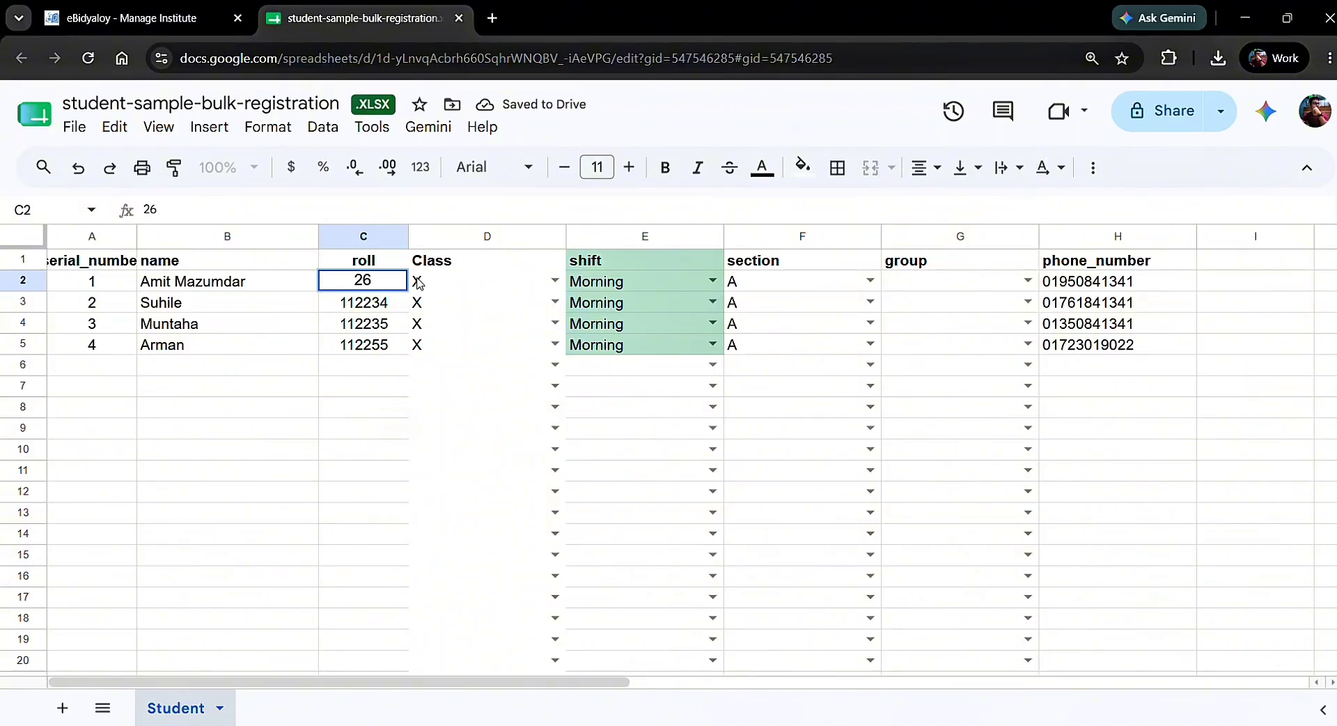
pyautogui.click(463, 269)
pyautogui.click(625, 284)
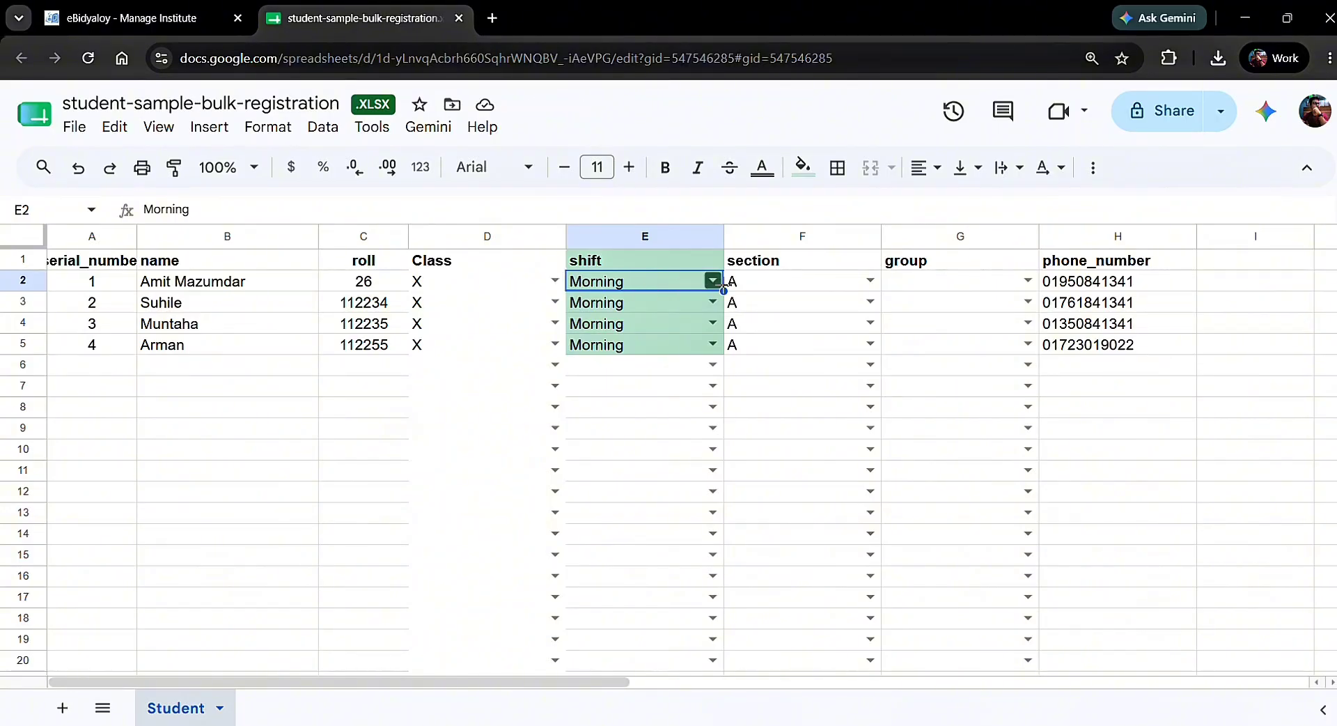
pyautogui.click(785, 282)
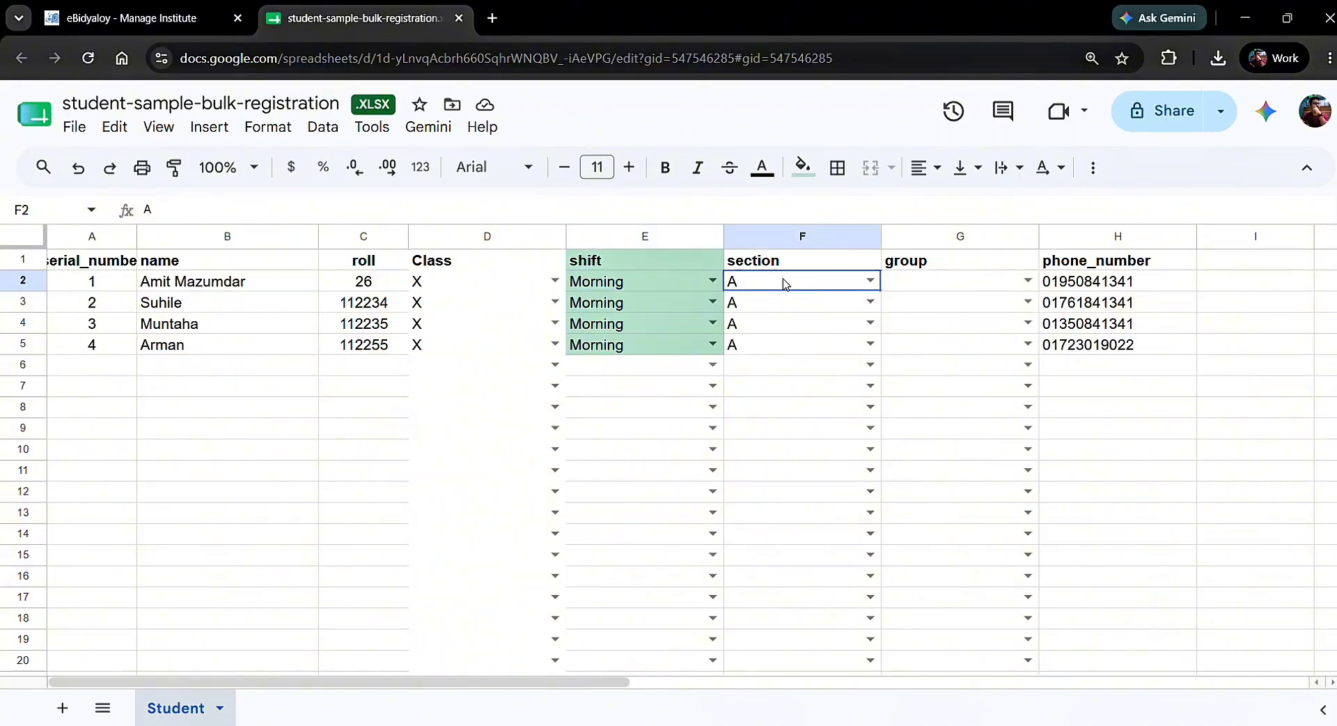
pyautogui.click(870, 280)
pyautogui.click(819, 335)
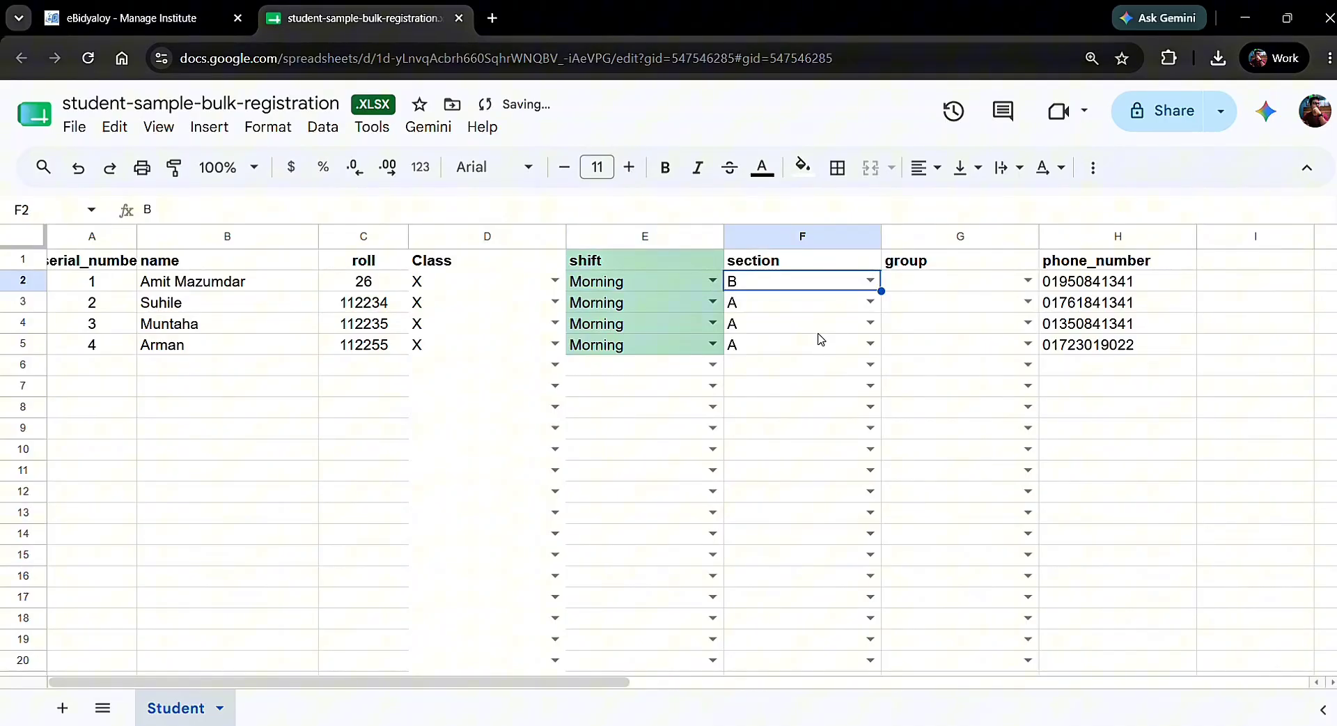
# Set the first student's group to Commerce and enter a new phone number in H2
pyautogui.click(951, 285)
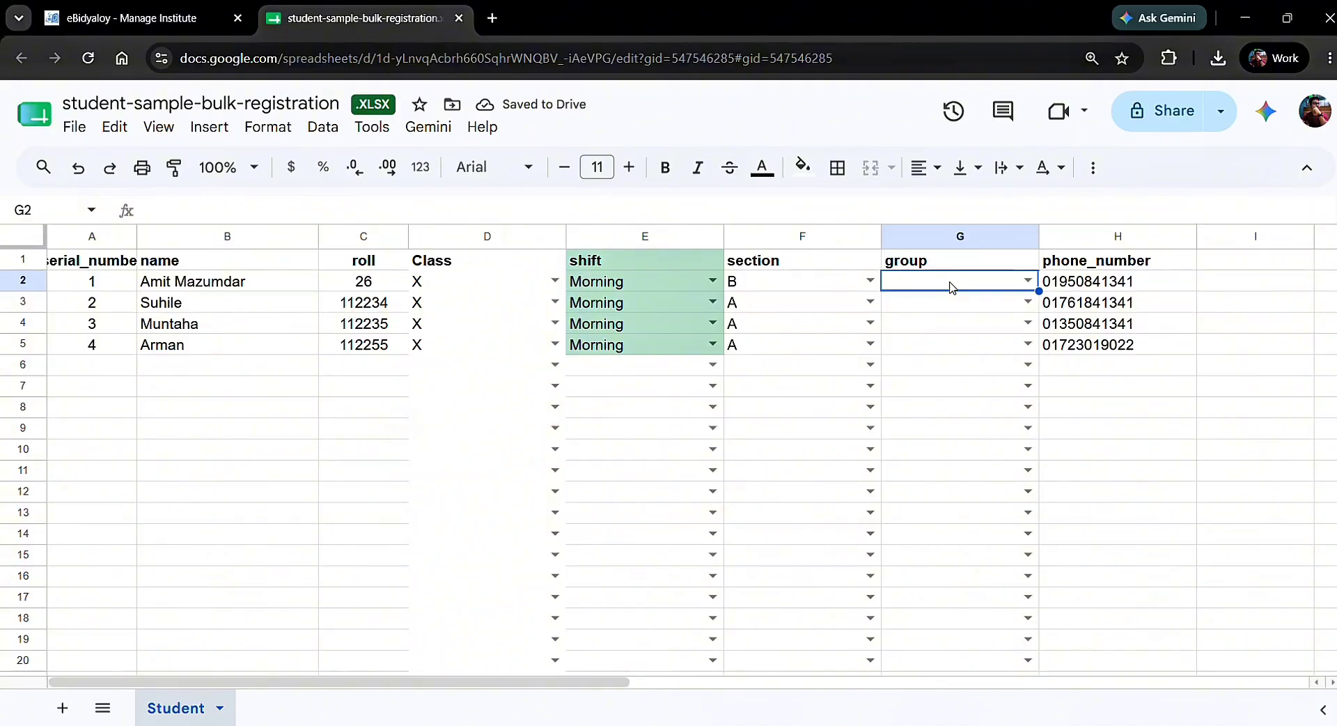
pyautogui.click(1022, 280)
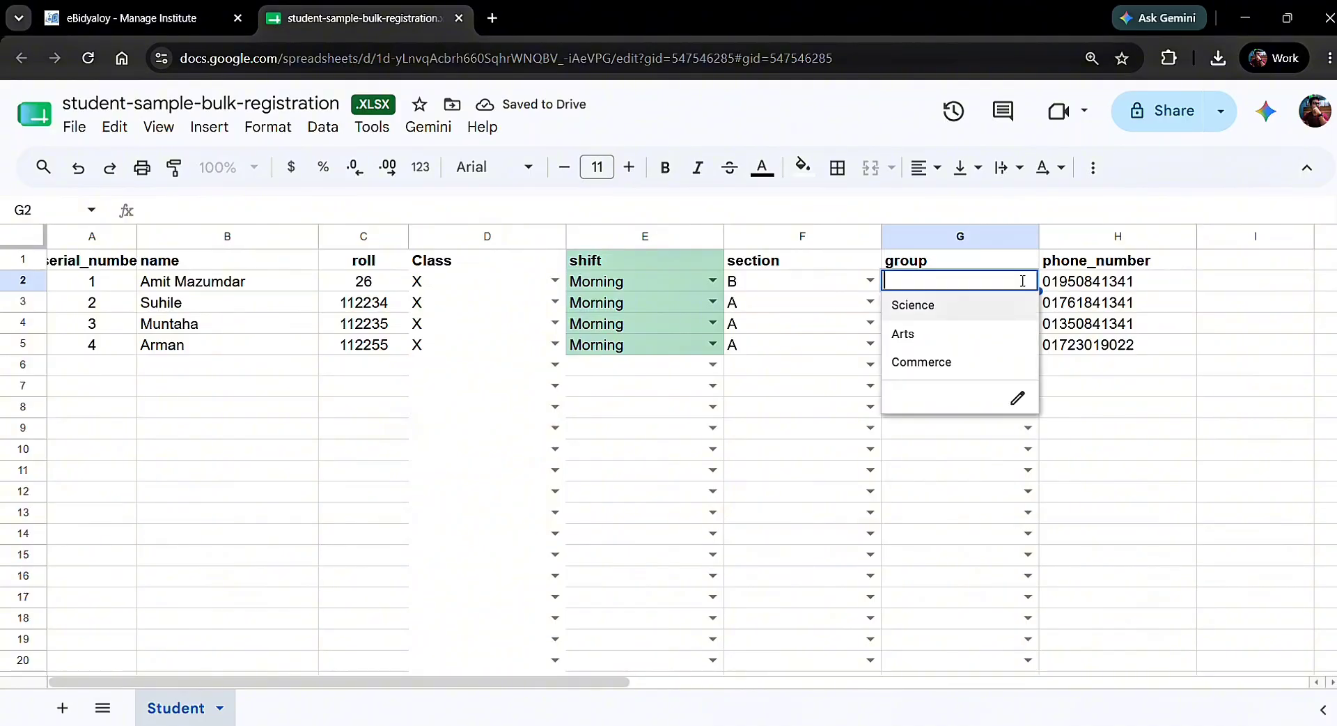
pyautogui.click(957, 370)
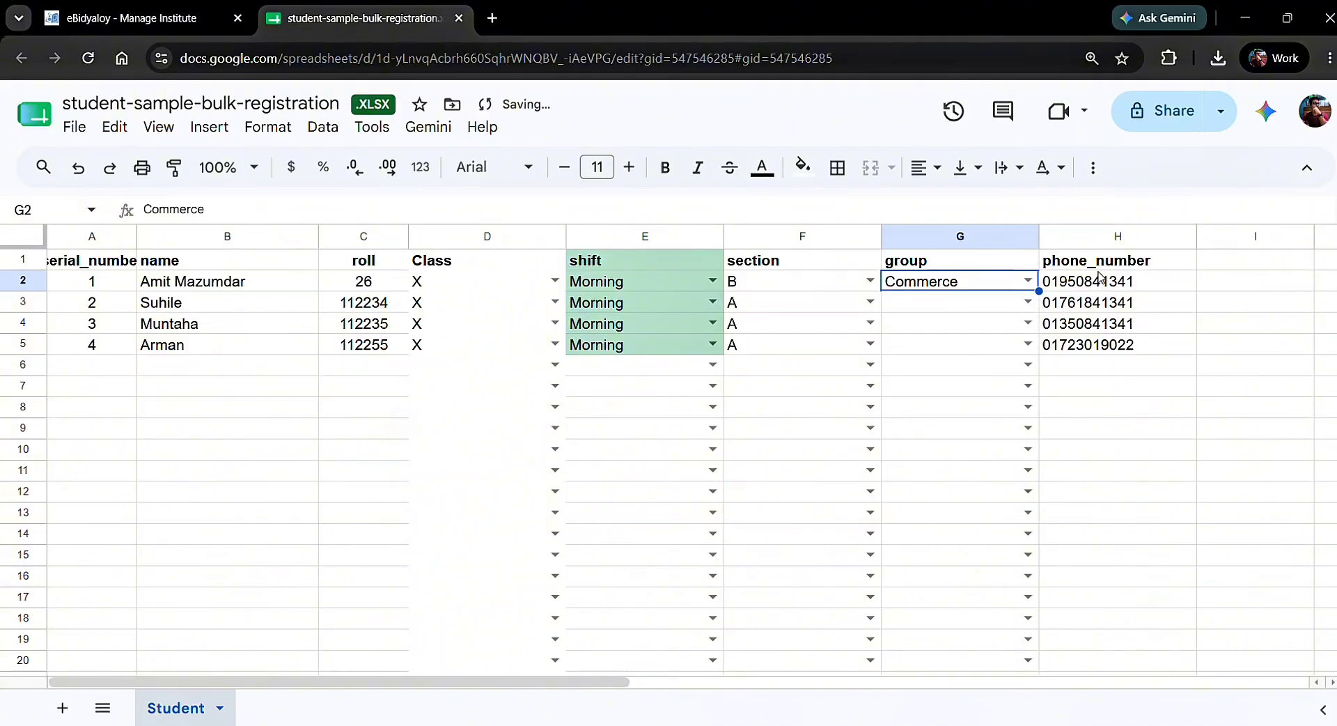
pyautogui.click(1103, 283)
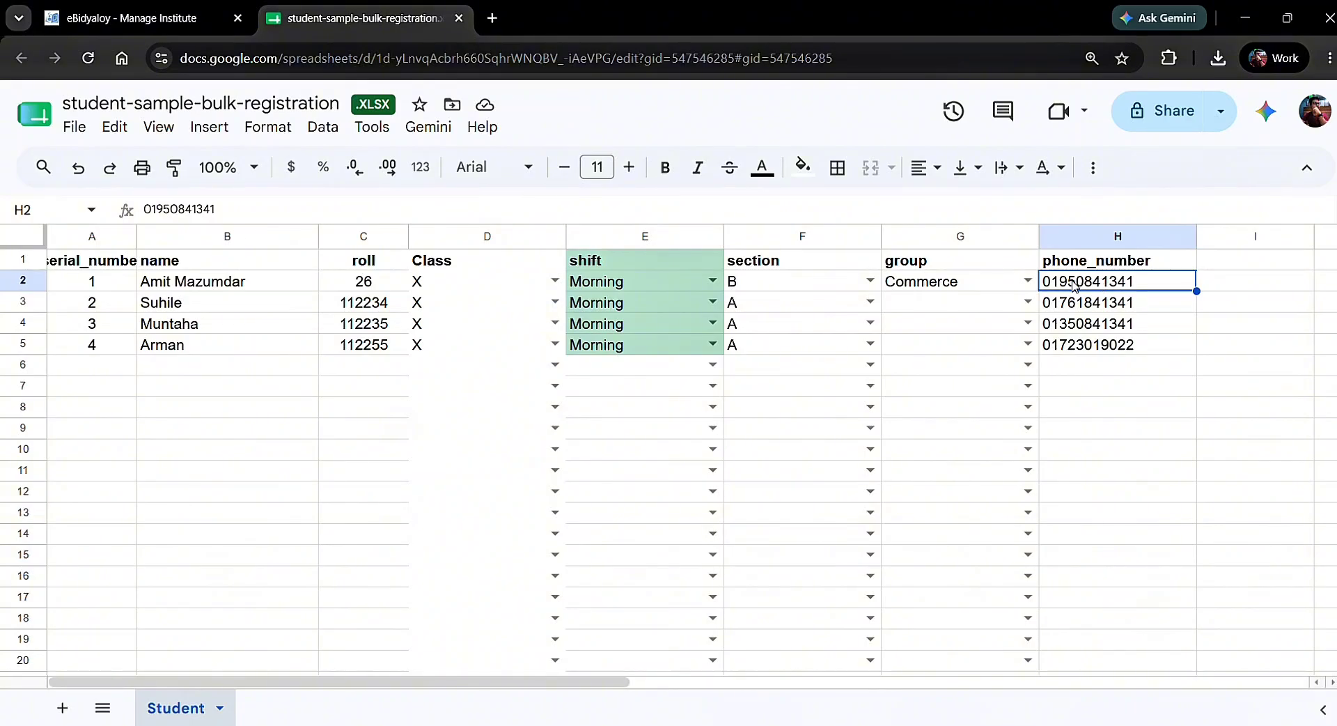
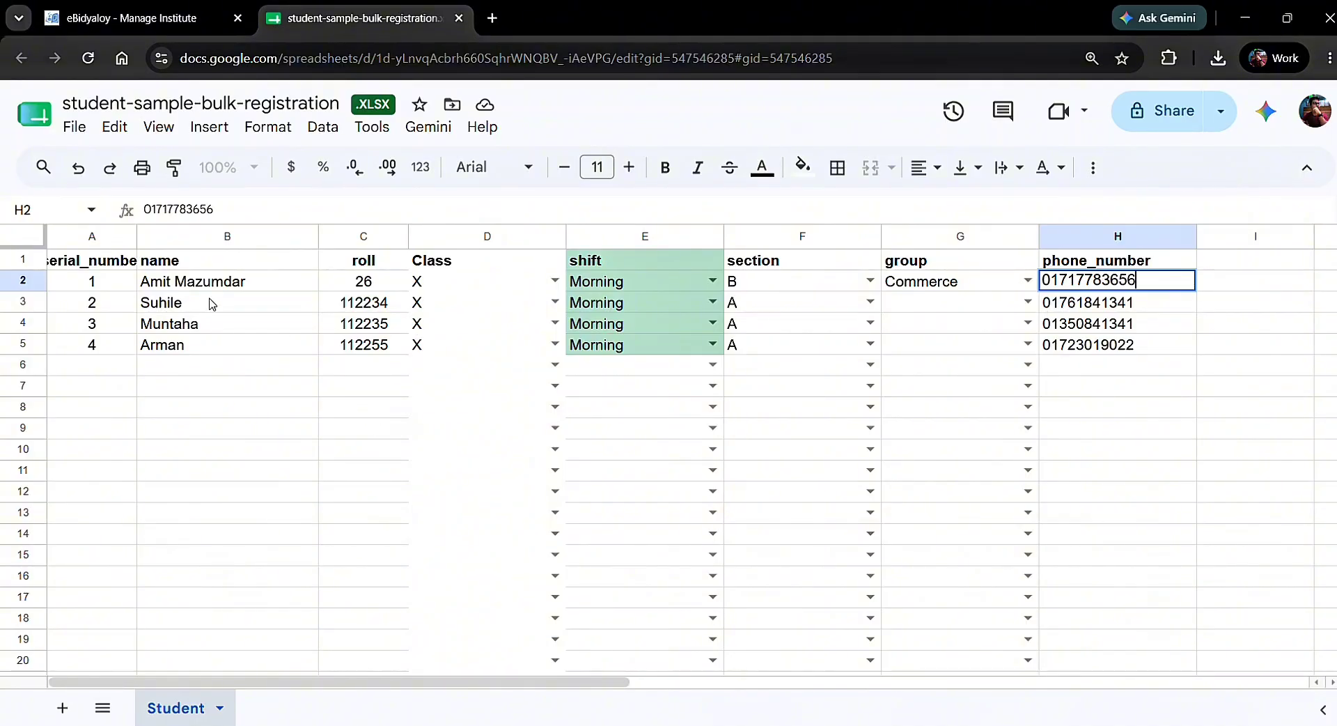
# Clear rows B3:H5, then enter the second student's name, roll 27 and class X
pyautogui.moveTo(212, 304); pyautogui.dragTo(1161, 352)
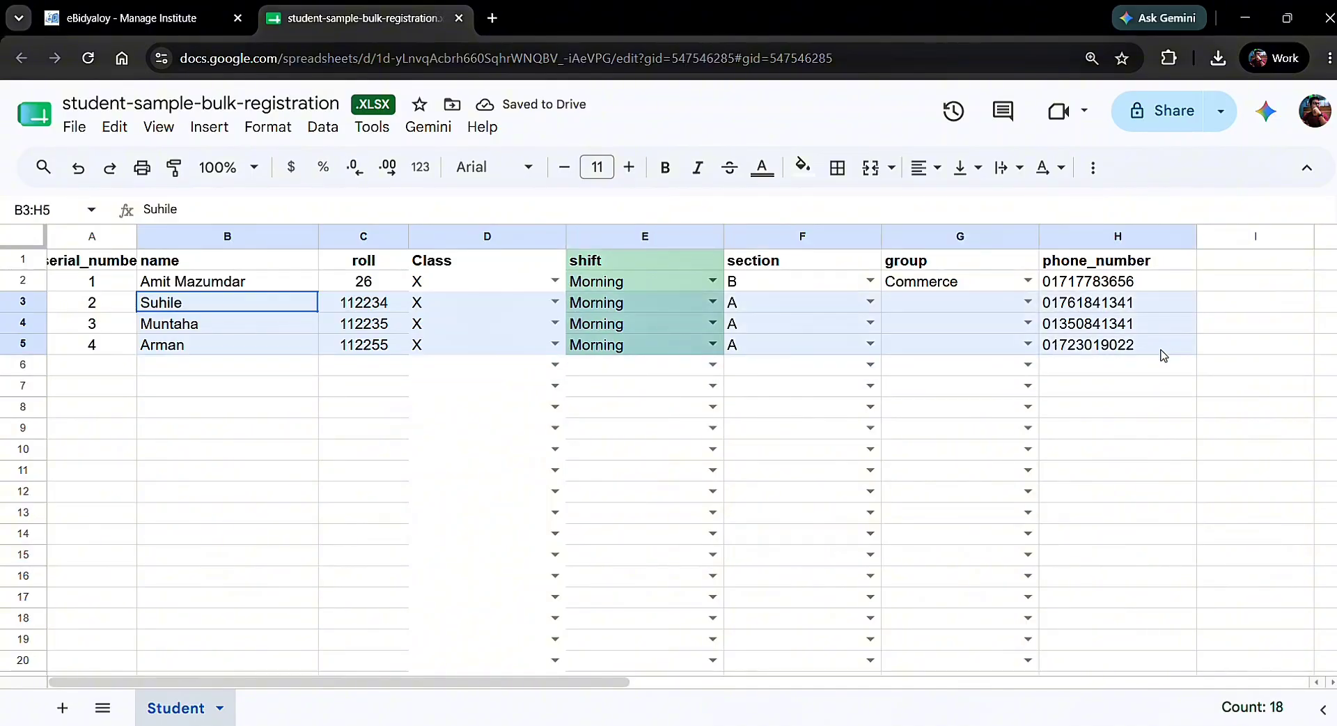
pyautogui.press('Delete')
pyautogui.click(223, 307)
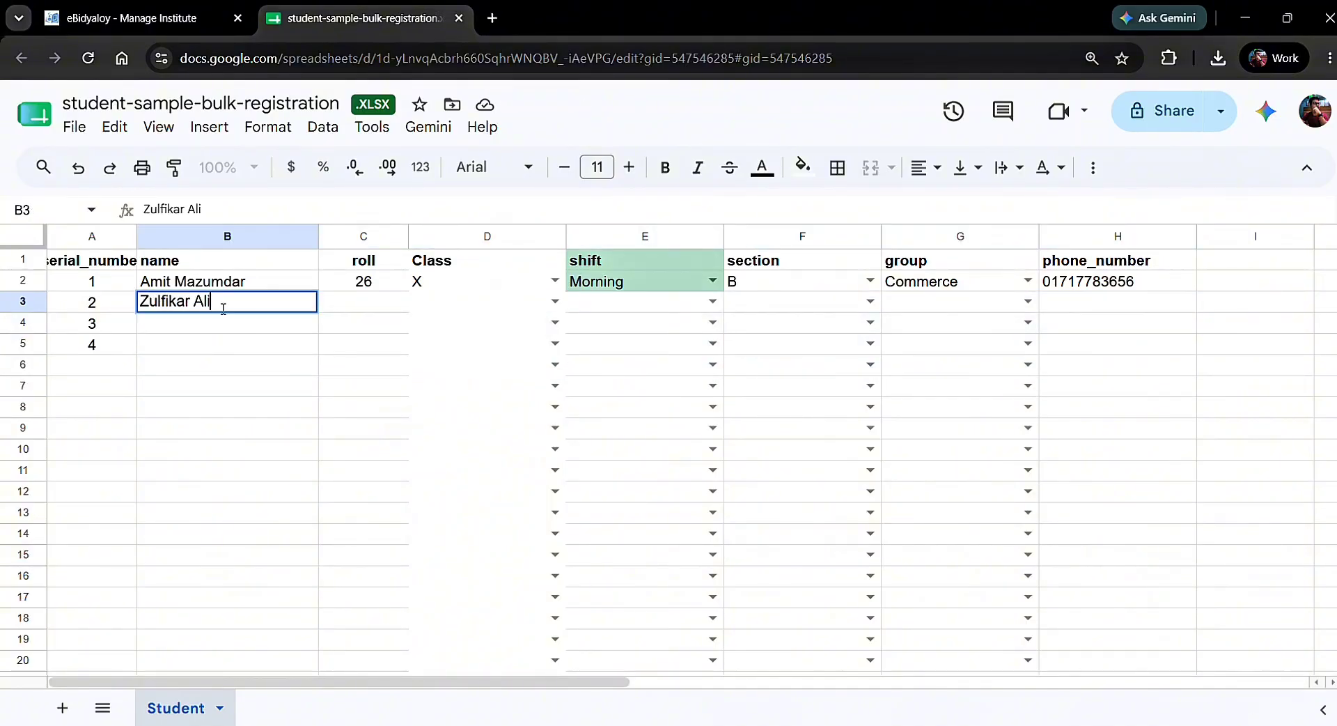
pyautogui.click(352, 304)
pyautogui.write('27')
pyautogui.click(478, 310)
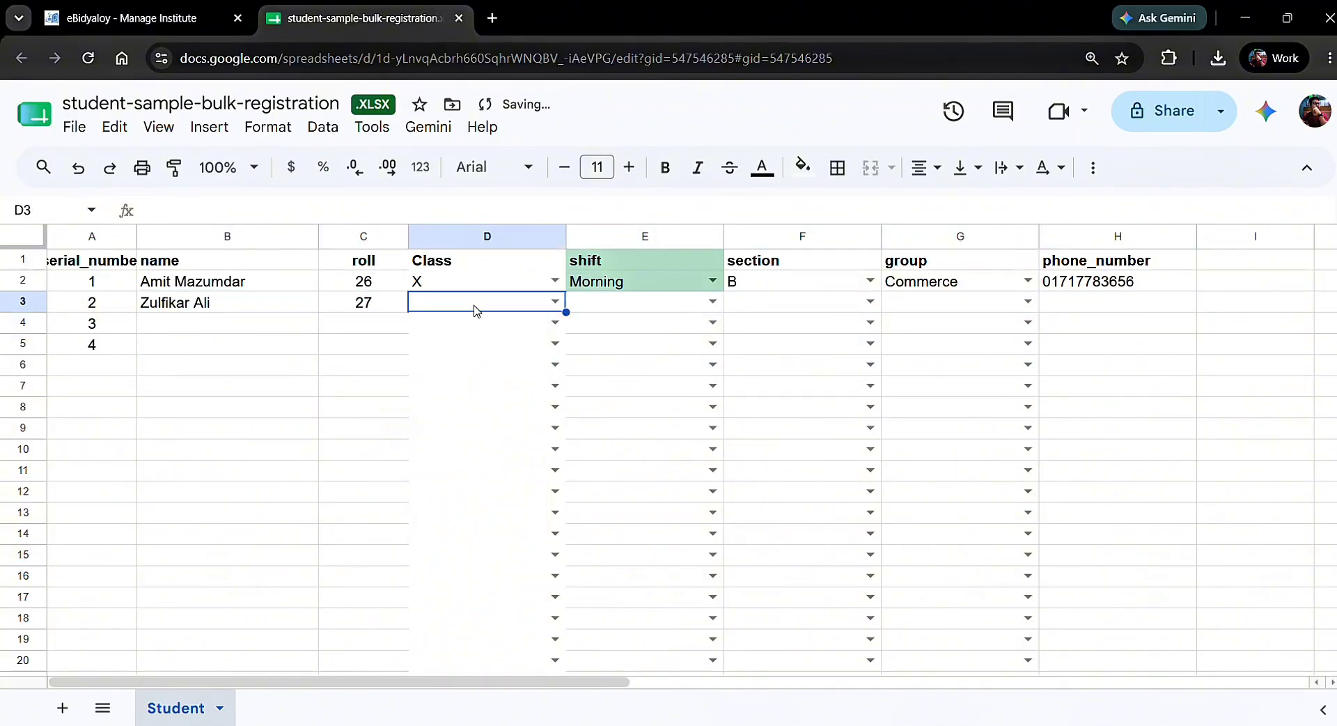
pyautogui.click(555, 301)
pyautogui.click(424, 322)
# Give the second student Morning shift, section B, Commerce group and a phone number
pyautogui.click(713, 301)
pyautogui.click(599, 326)
pyautogui.click(864, 306)
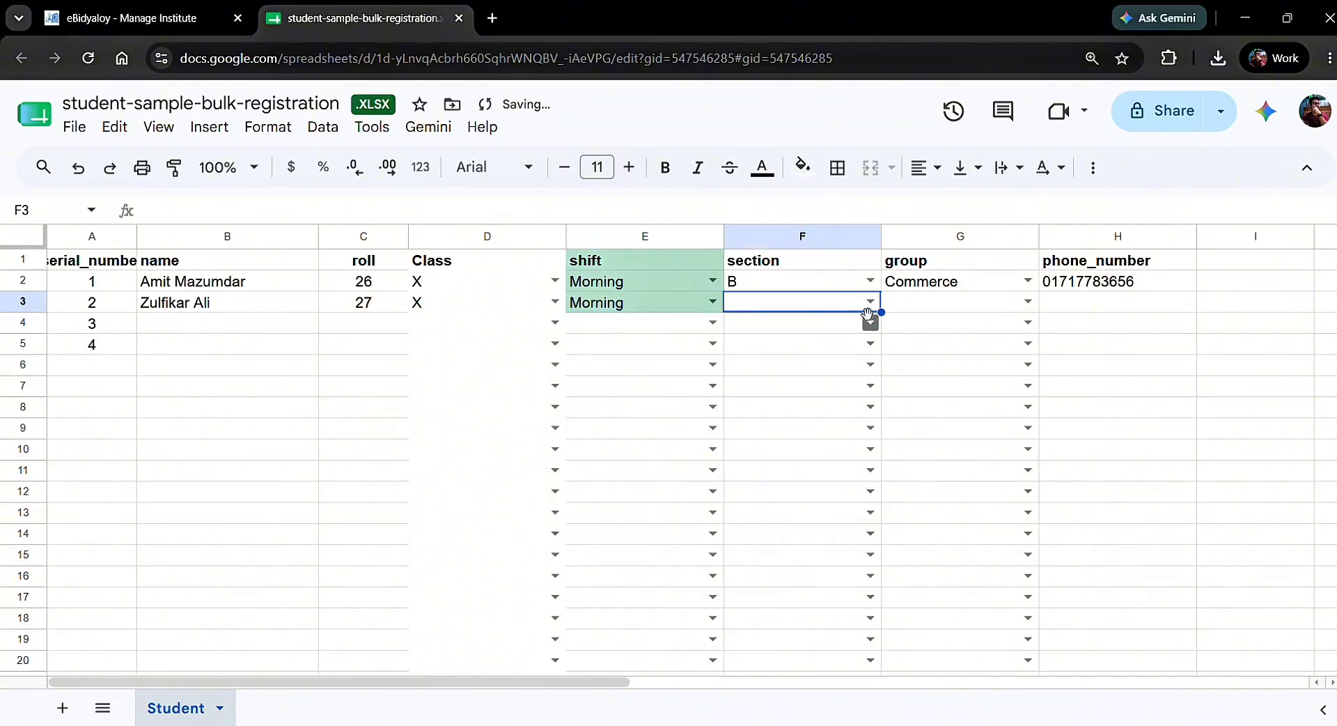
pyautogui.click(870, 301)
pyautogui.click(836, 353)
pyautogui.click(1028, 301)
pyautogui.click(975, 383)
pyautogui.click(1105, 306)
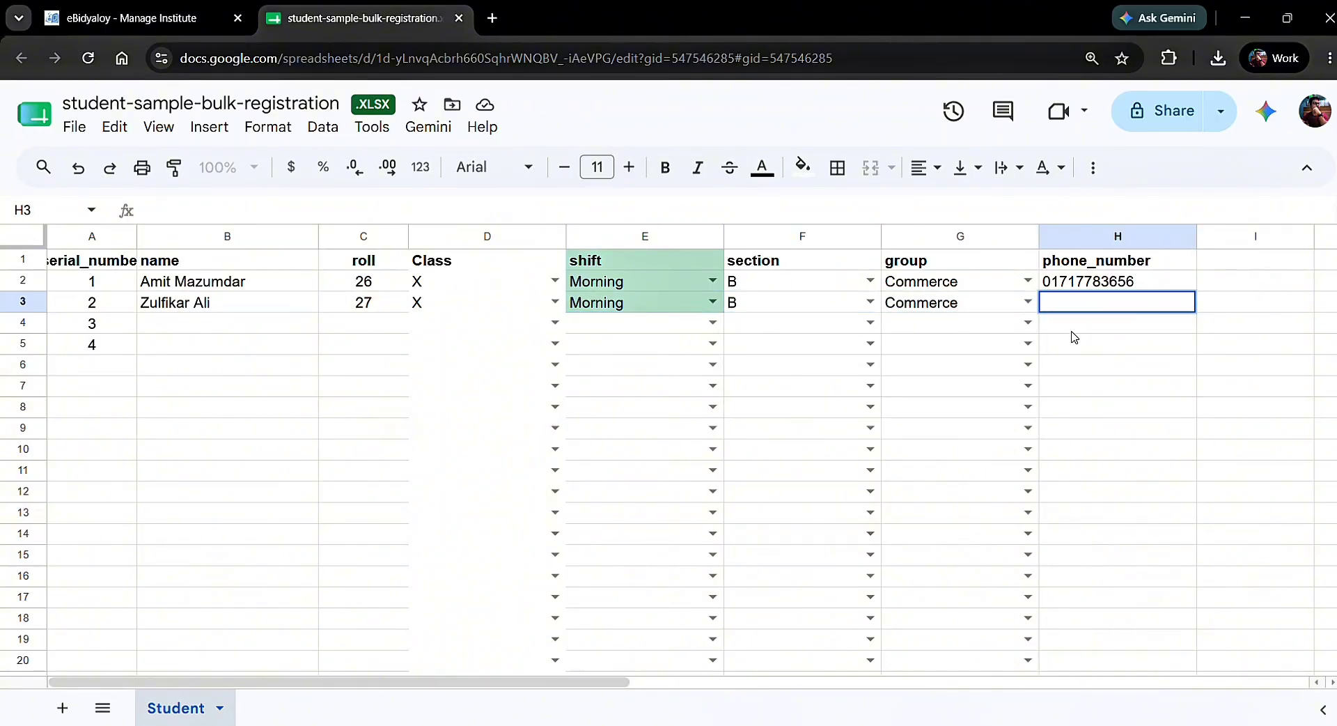
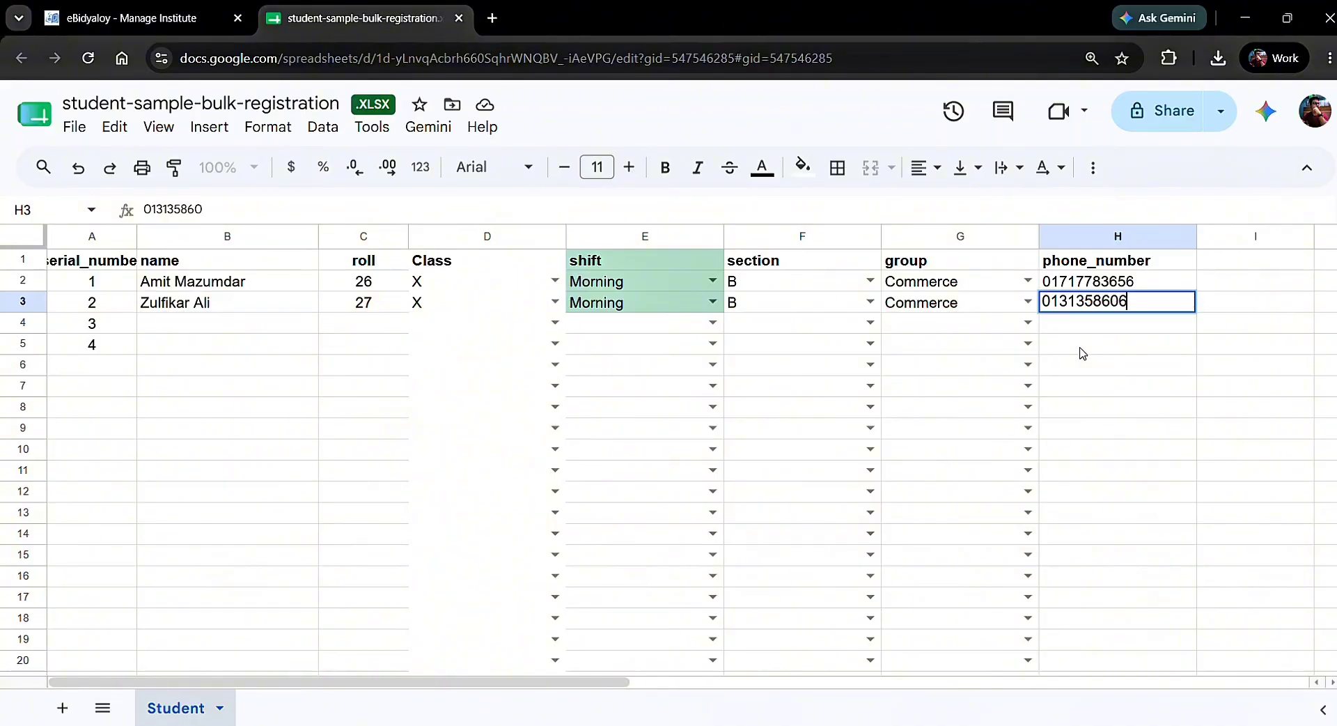
# Add a third student's name with roll 28, class X and Morning shift
pyautogui.click(209, 322)
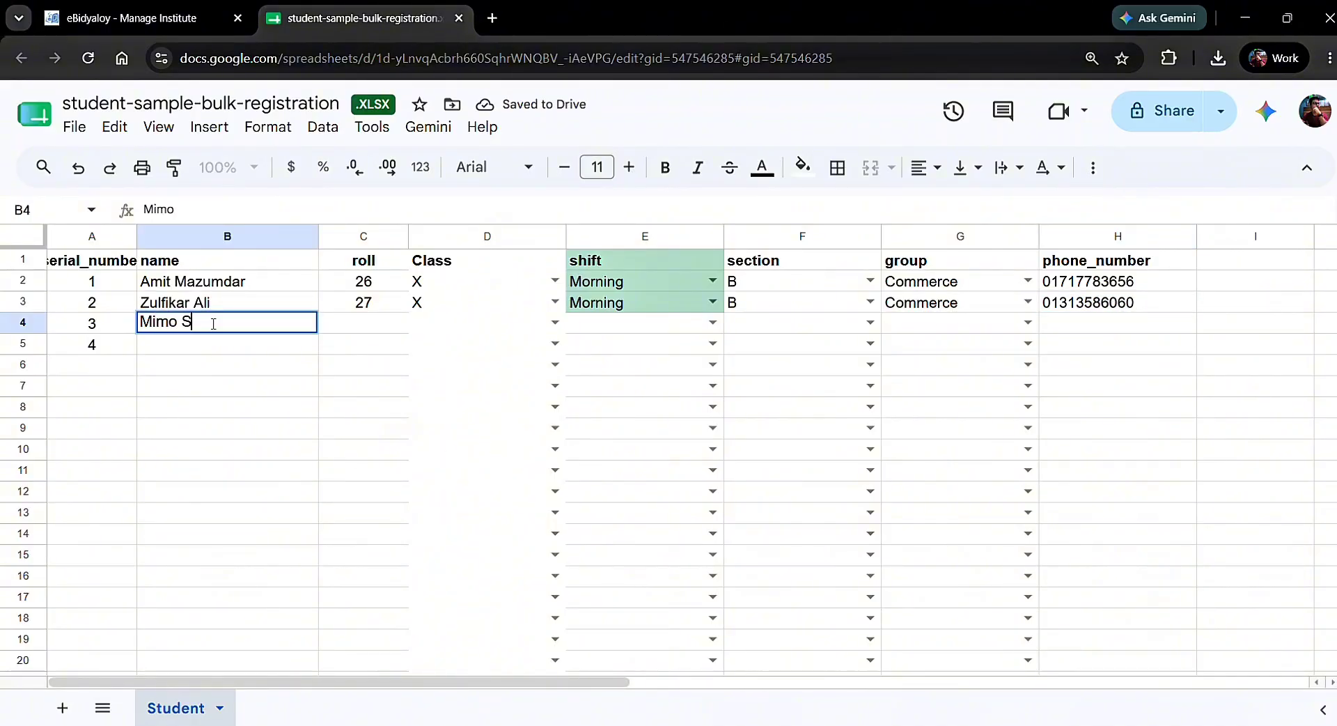
pyautogui.press('Tab')
pyautogui.write('28')
pyautogui.click(536, 323)
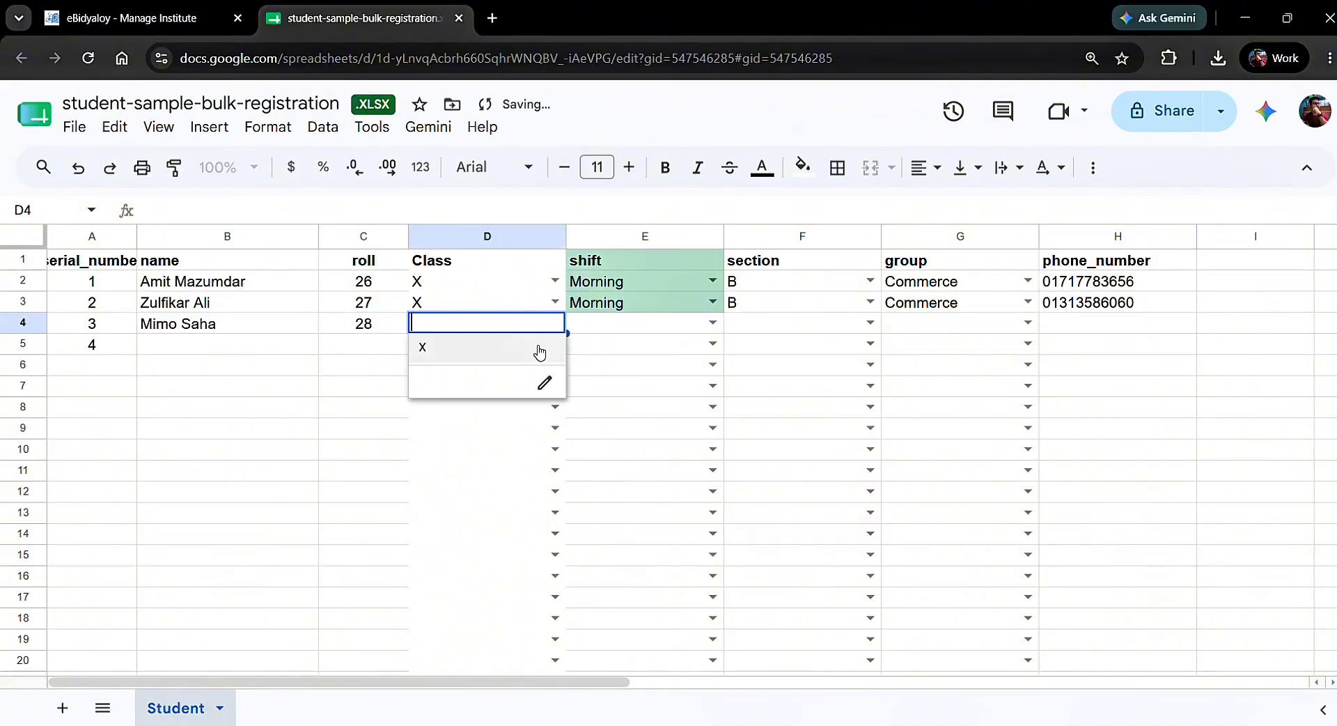
pyautogui.click(540, 353)
pyautogui.click(712, 323)
pyautogui.click(627, 346)
# Set the third student to section B and Commerce, add a phone number, clear serial 4 in A5
pyautogui.click(869, 324)
pyautogui.click(746, 376)
pyautogui.click(1029, 324)
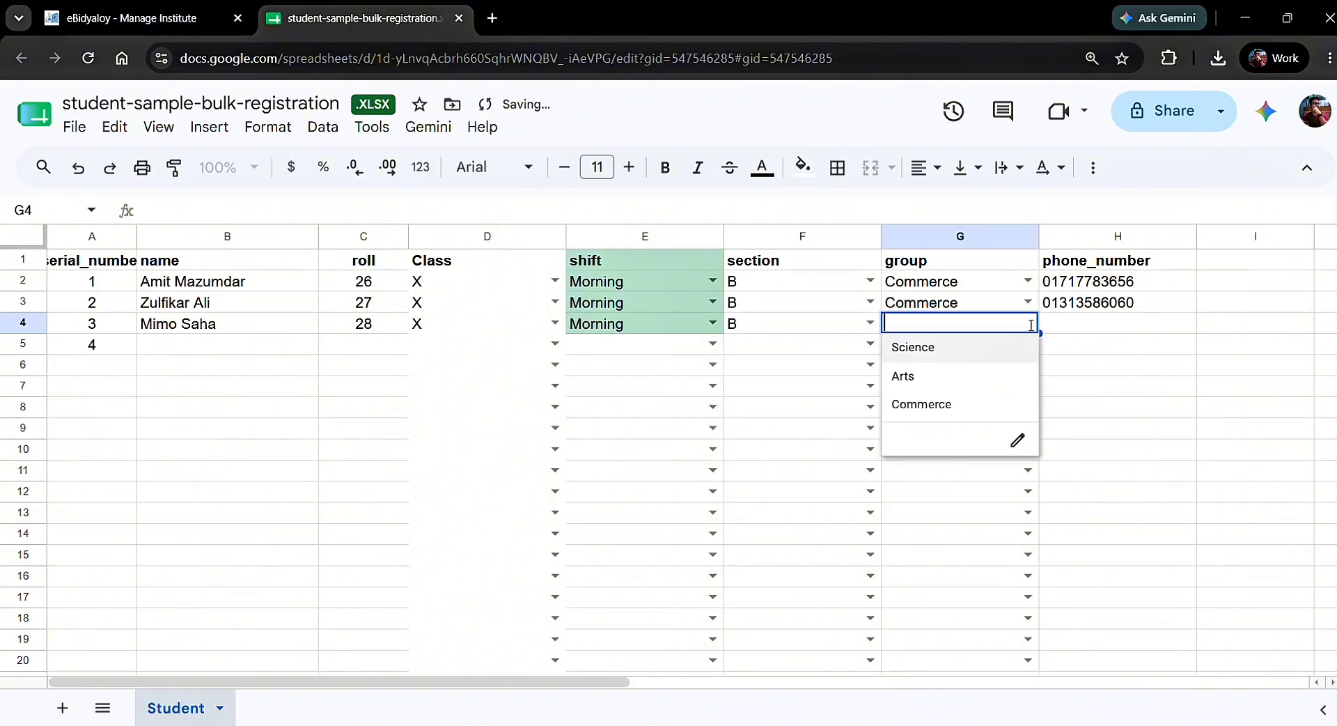
pyautogui.click(955, 406)
pyautogui.click(1143, 330)
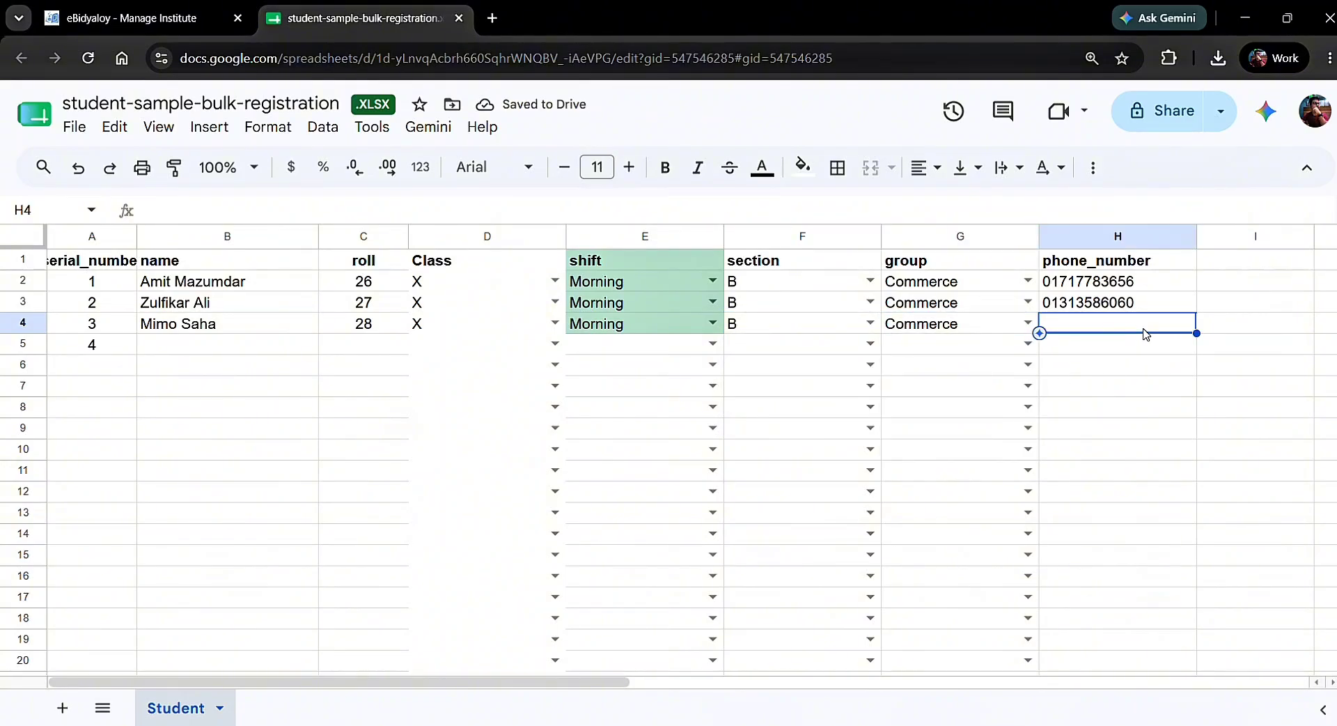
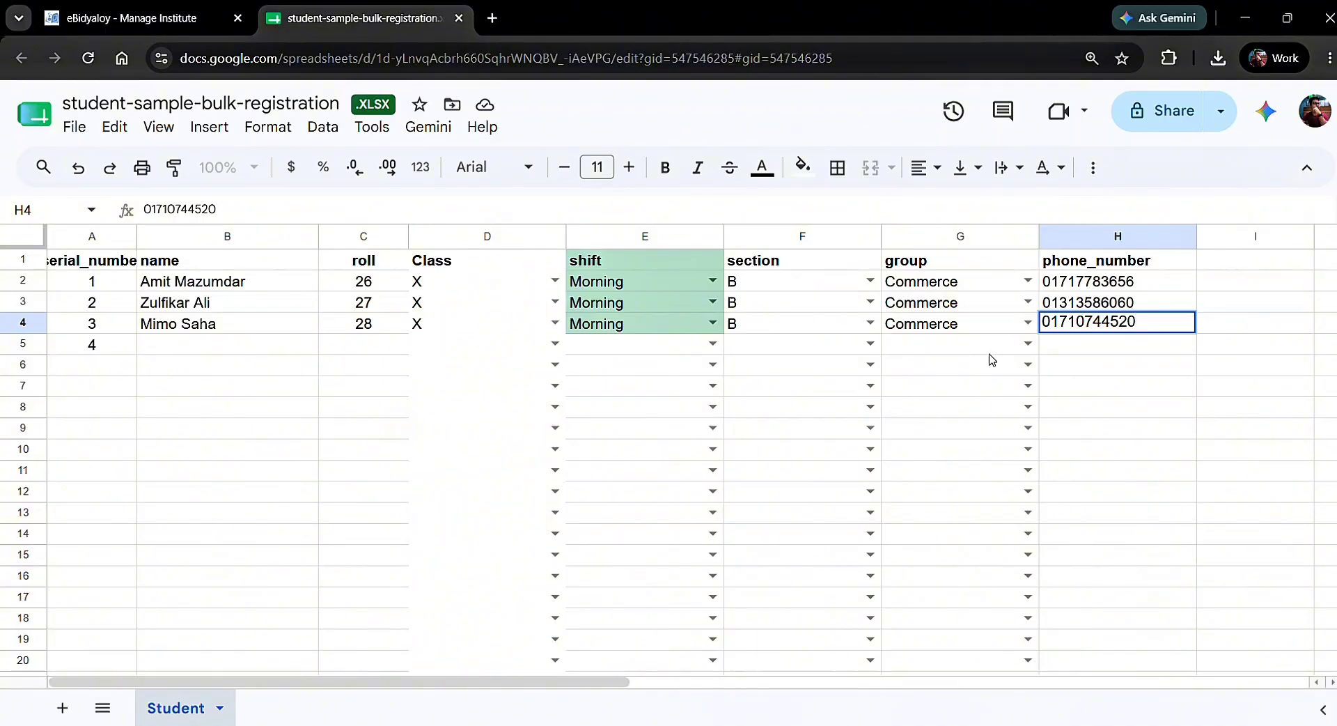
pyautogui.click(95, 346)
pyautogui.press('Delete')
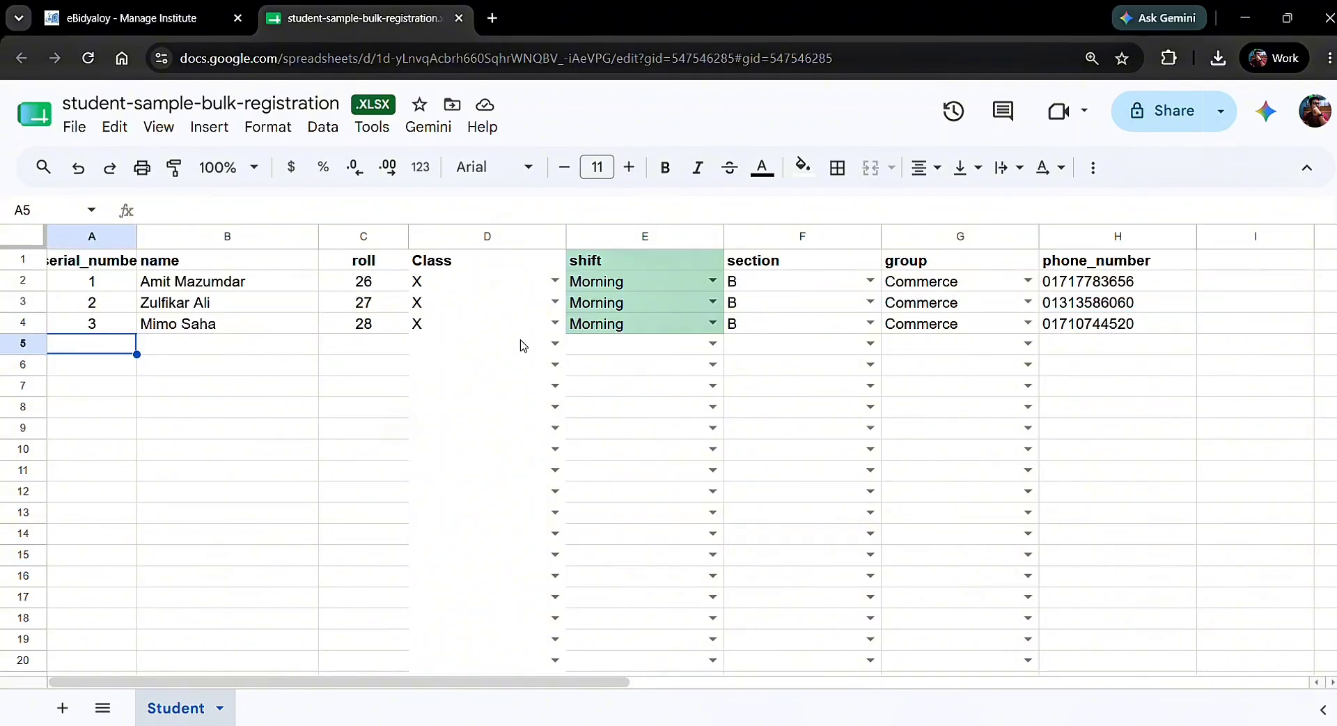
# Download the sheet as Microsoft Excel (.xlsx) and return to the eBidyaloy tab
pyautogui.click(73, 128)
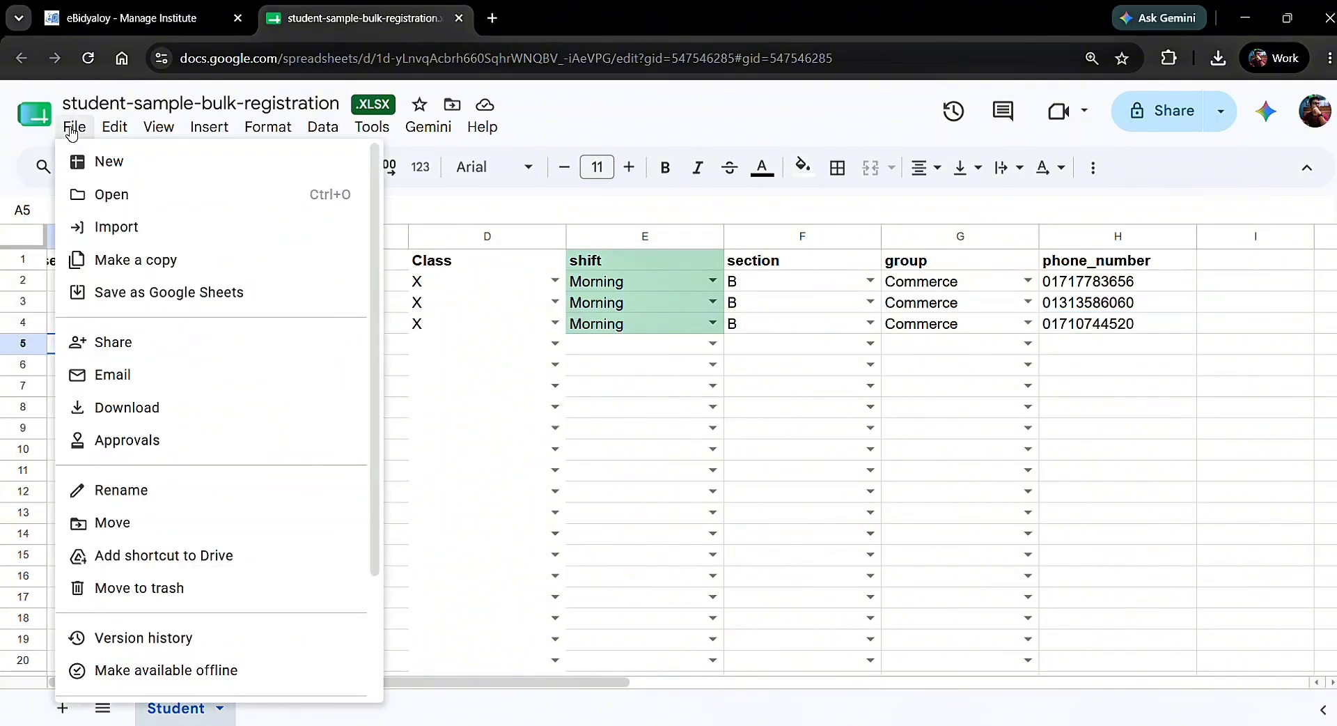
pyautogui.moveTo(307, 407)
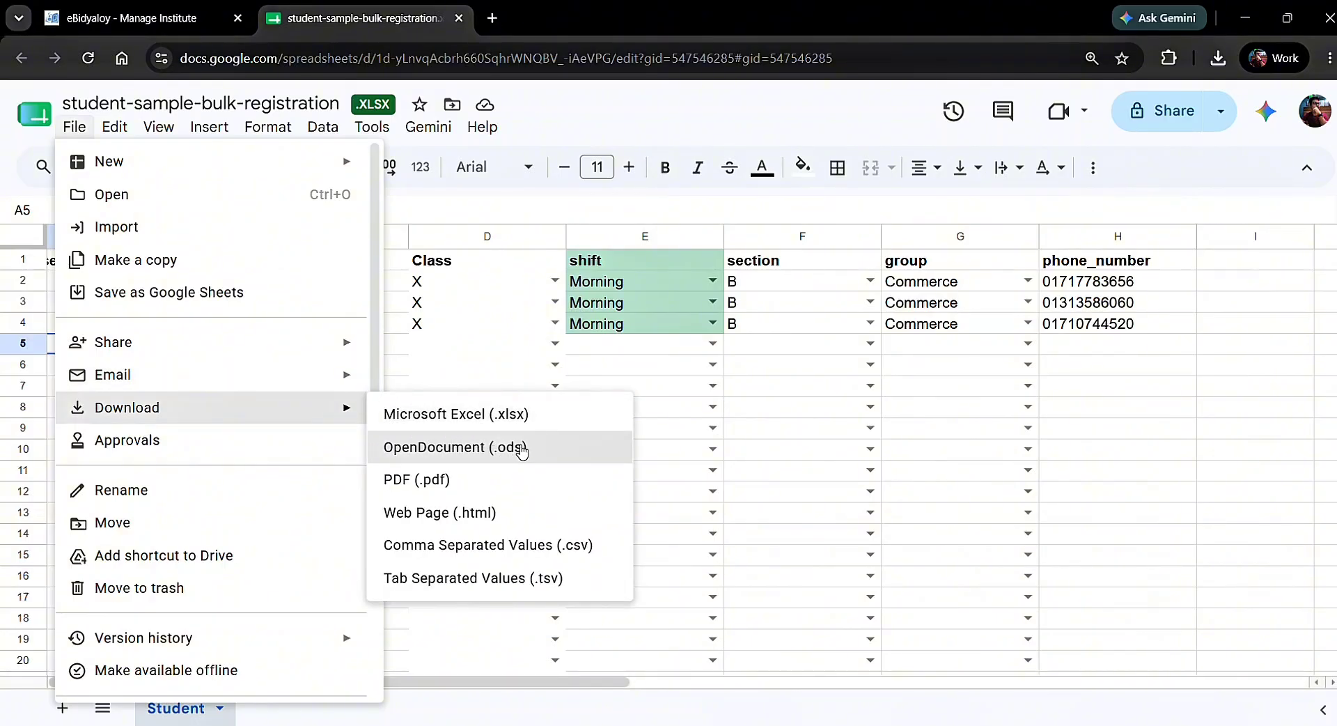
pyautogui.click(556, 423)
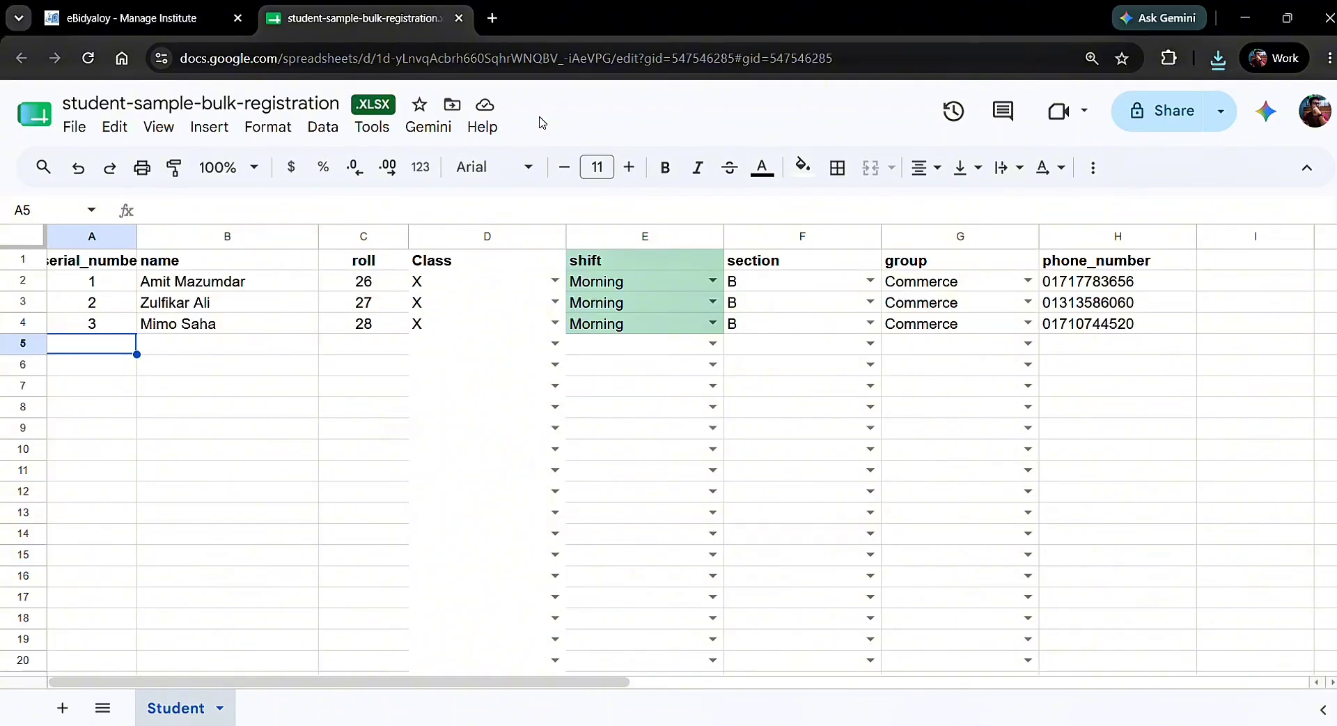
pyautogui.click(160, 19)
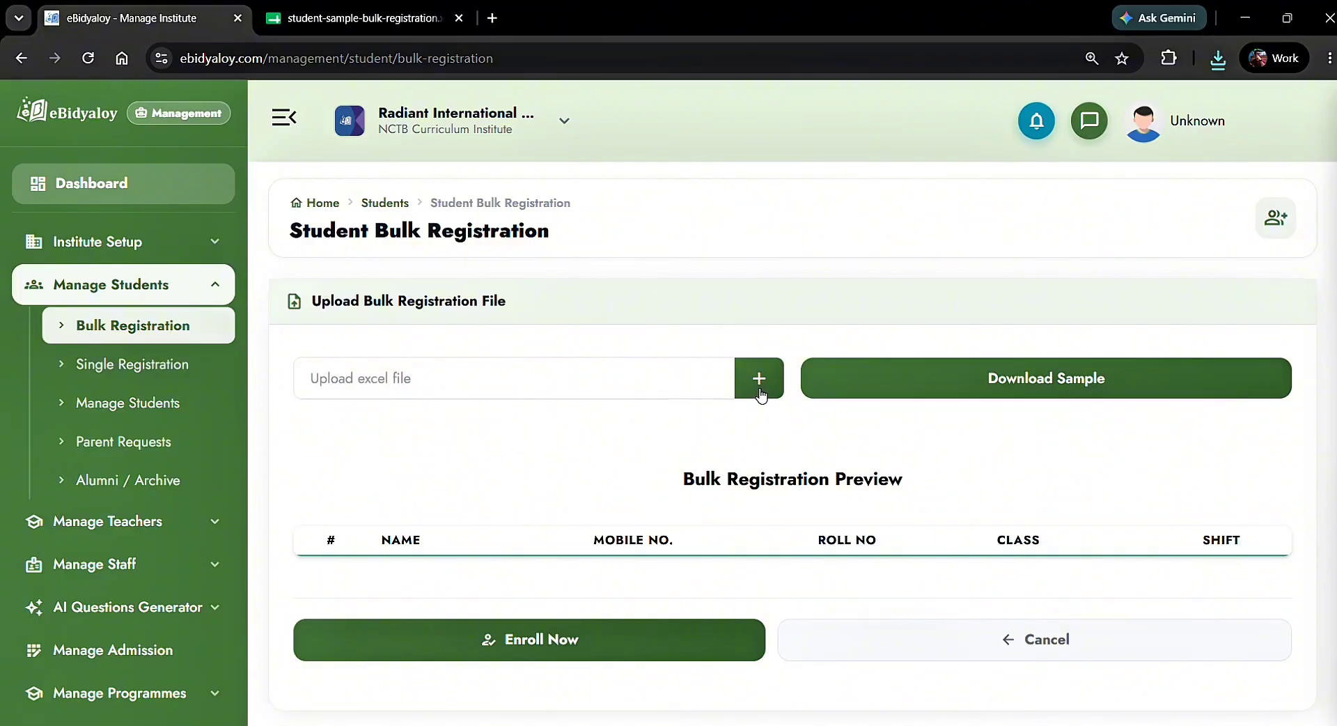
# Upload student-sample-bulk-registration (1) from Downloads into the bulk registration preview
pyautogui.click(761, 395)
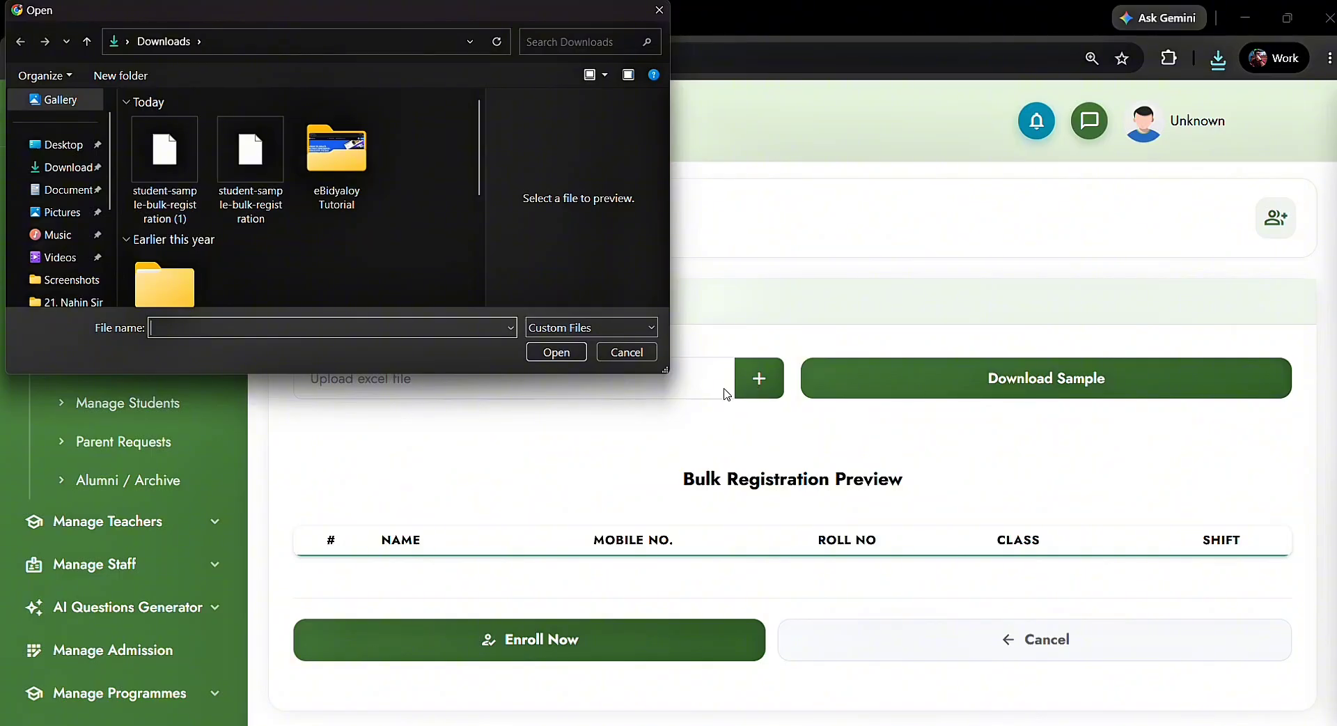
pyautogui.click(155, 148)
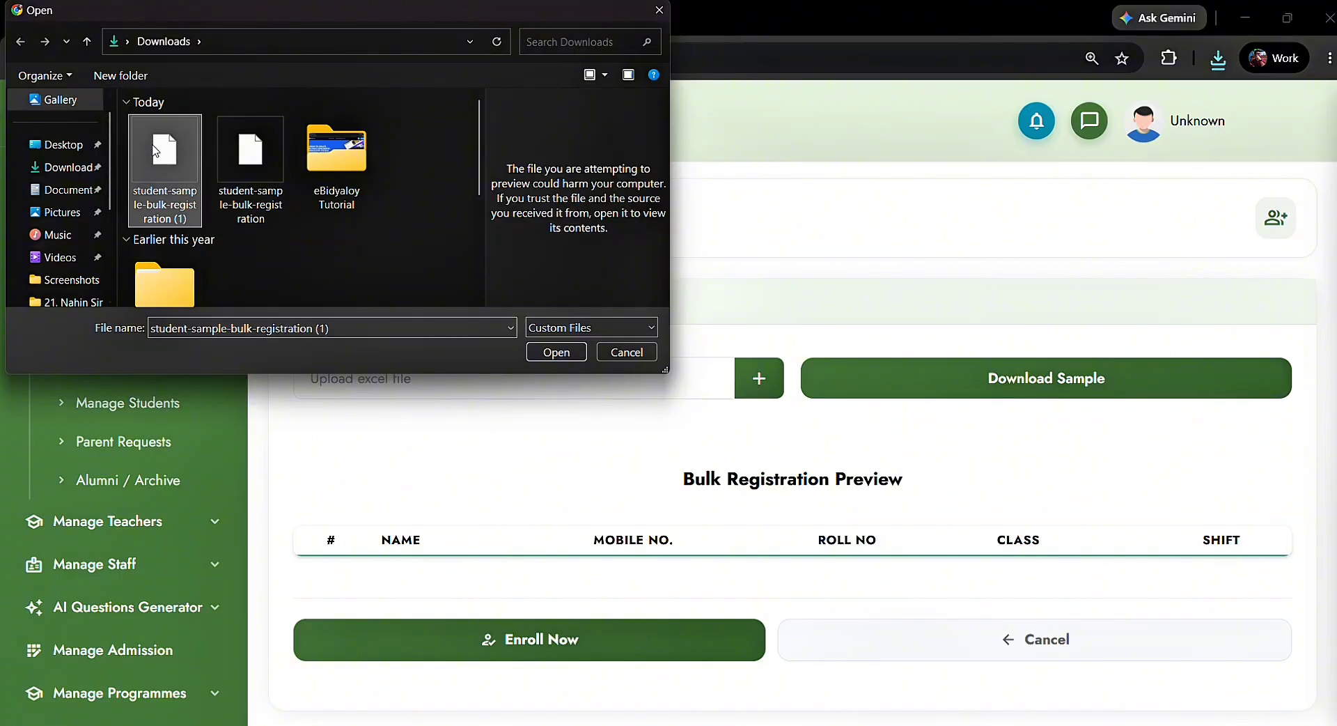
pyautogui.click(546, 351)
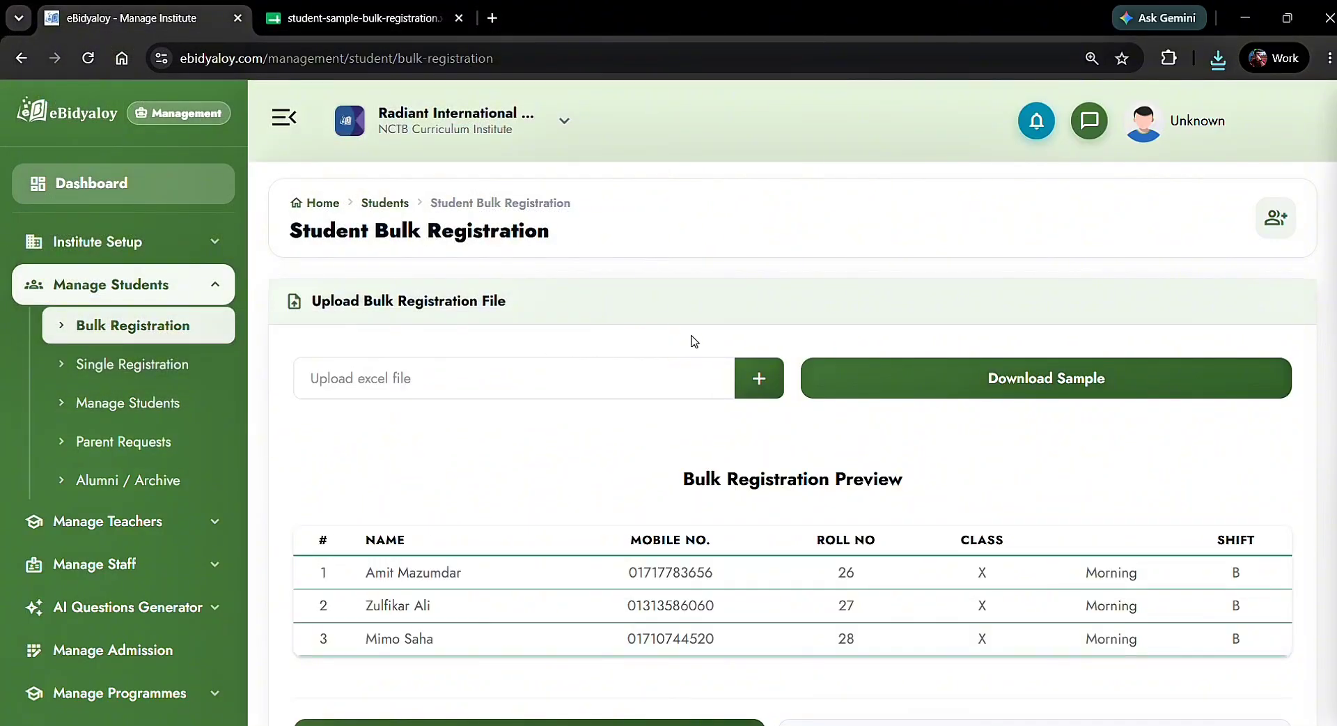
# Enroll the three previewed students and open Manage Students to see them Enrolled
pyautogui.scroll(-3, 693, 341)
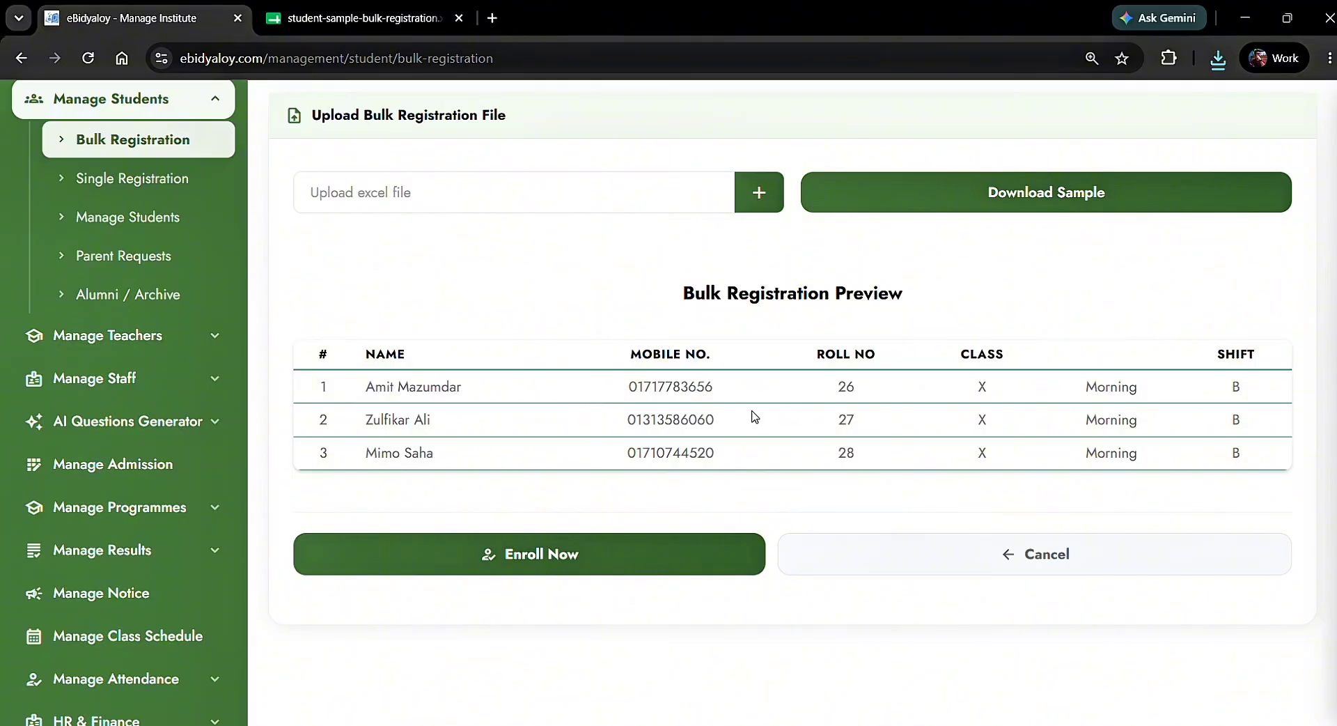
pyautogui.click(668, 559)
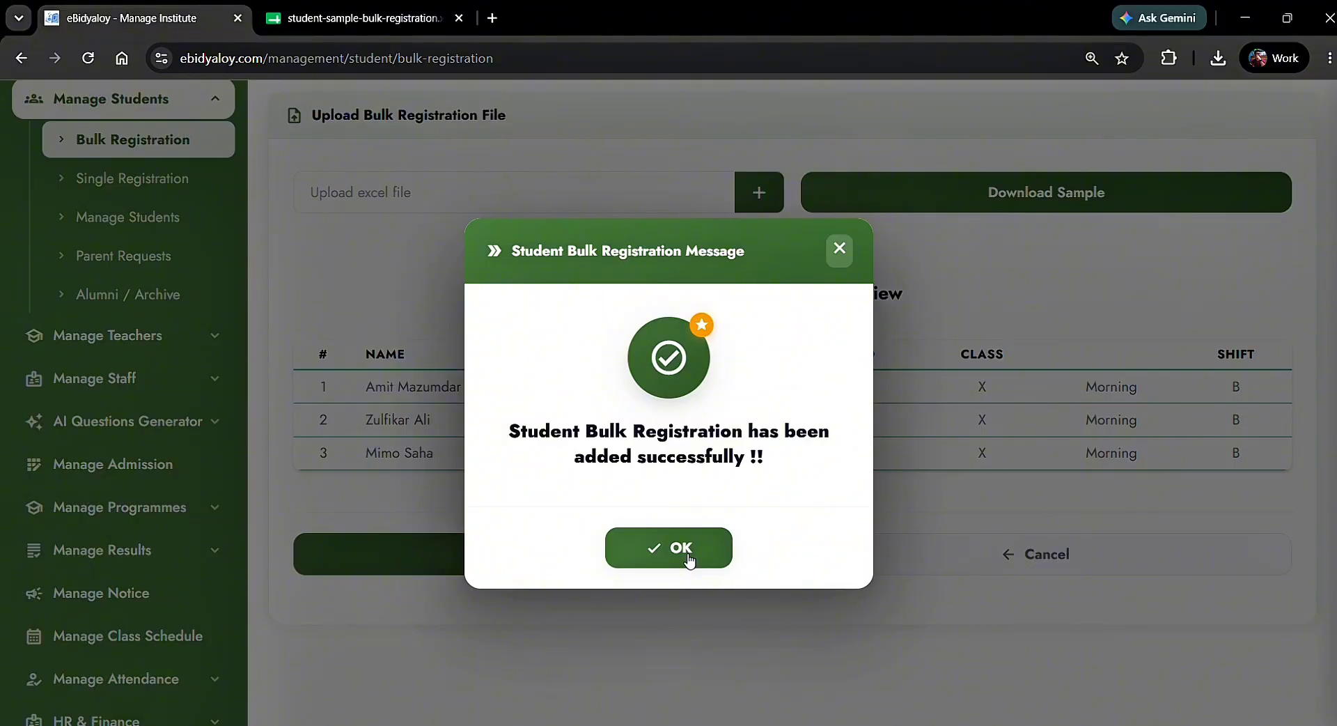
pyautogui.click(688, 558)
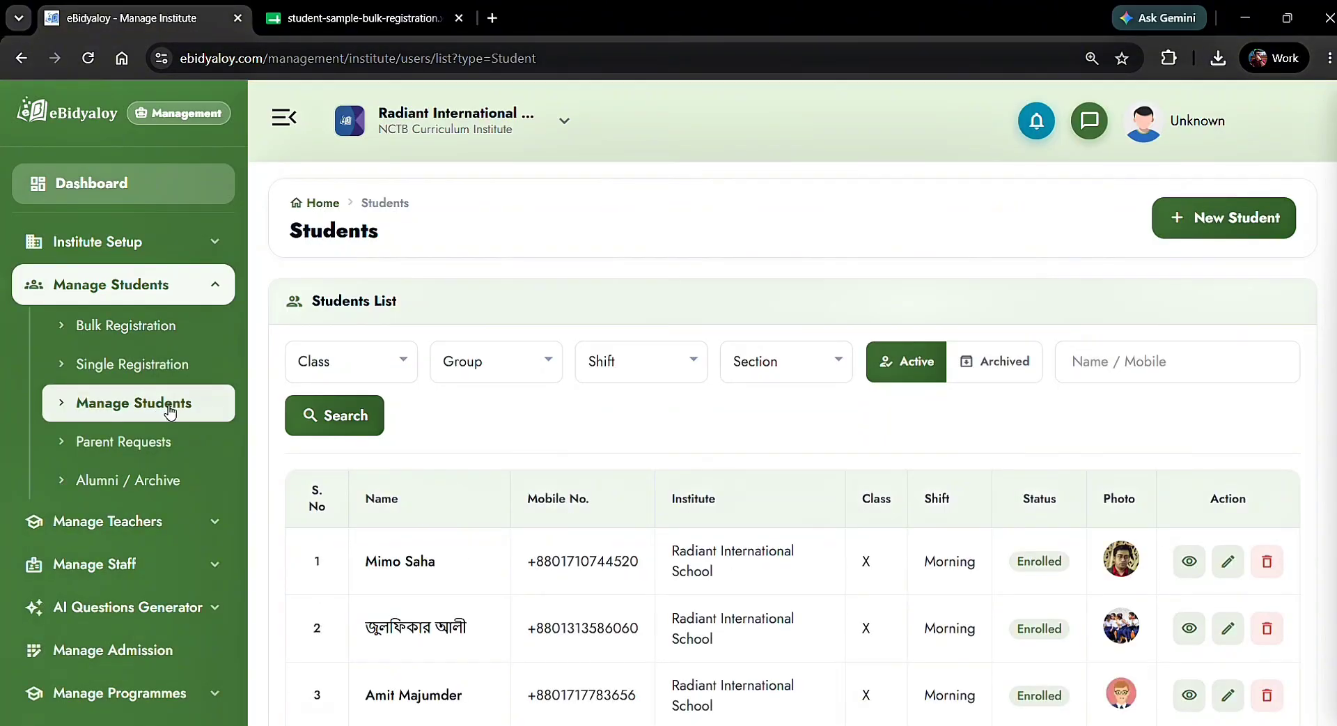
pyautogui.scroll(-1, 197, 411)
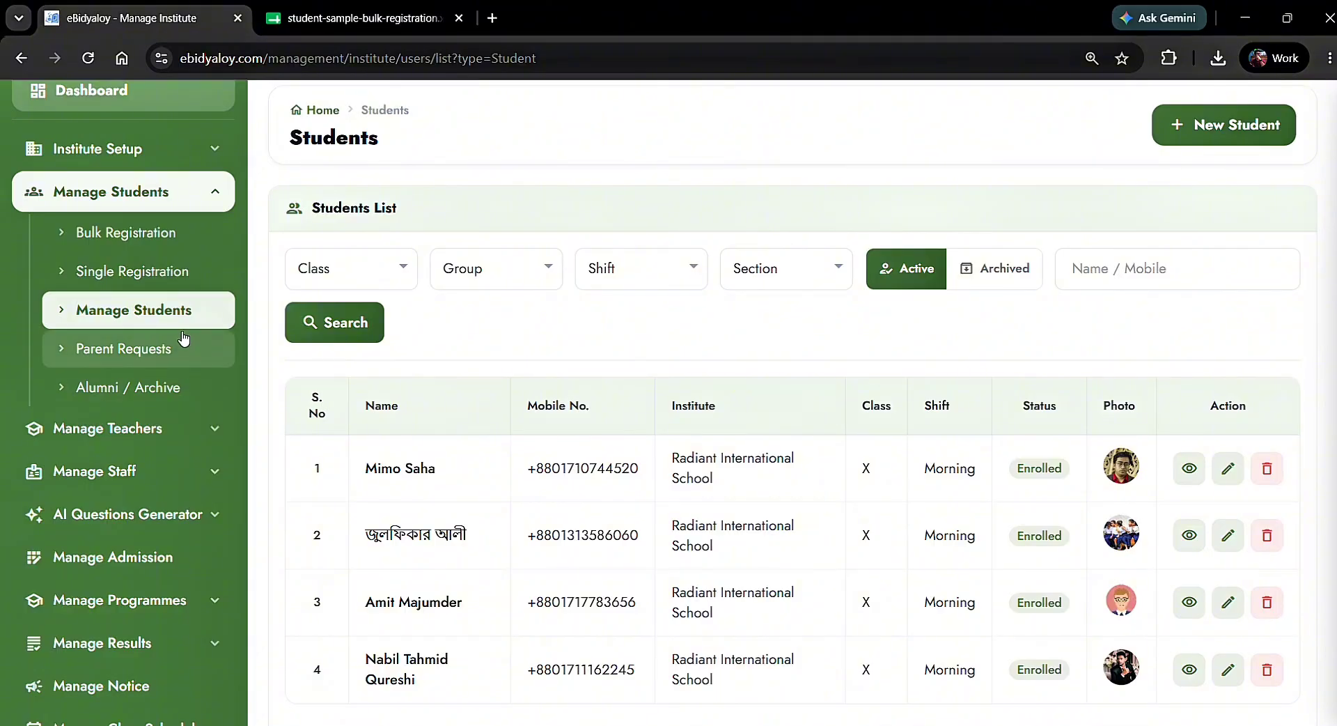
pyautogui.scroll(-1, 352, 418)
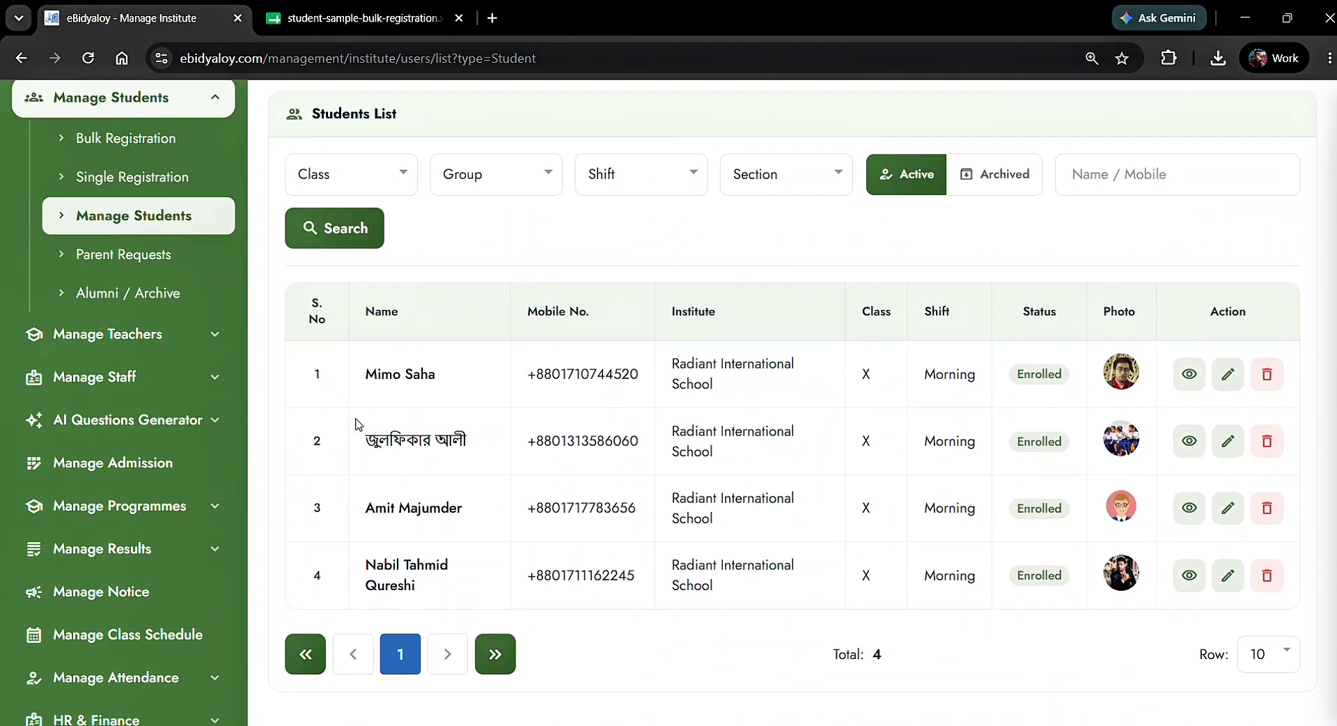
pyautogui.scroll(-1, 357, 423)
pyautogui.scroll(1, 485, 431)
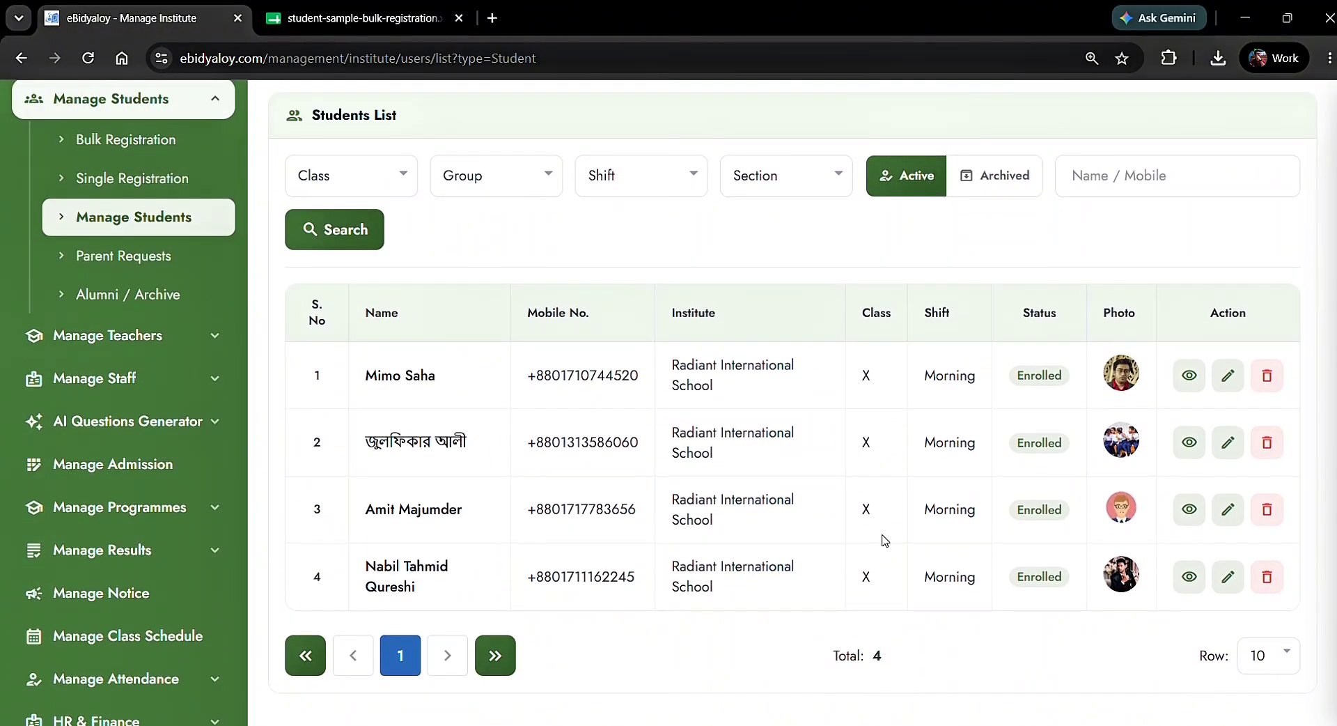